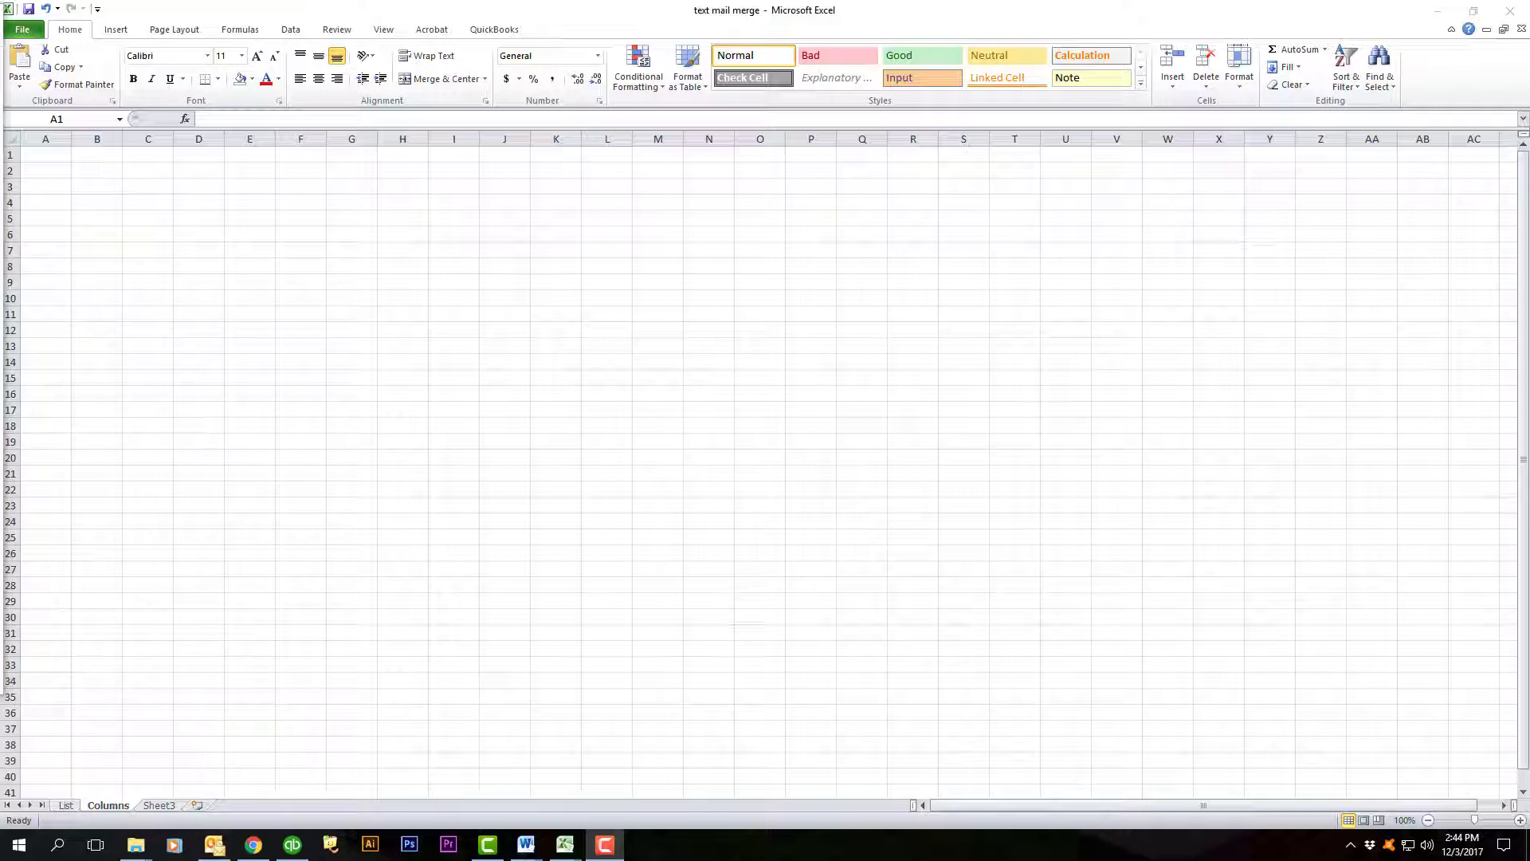
Step: Enter the column headers TITLE, FIRST NAME and LAST NAME in cells A1 to C1 of the Columns sheet
click(40, 152)
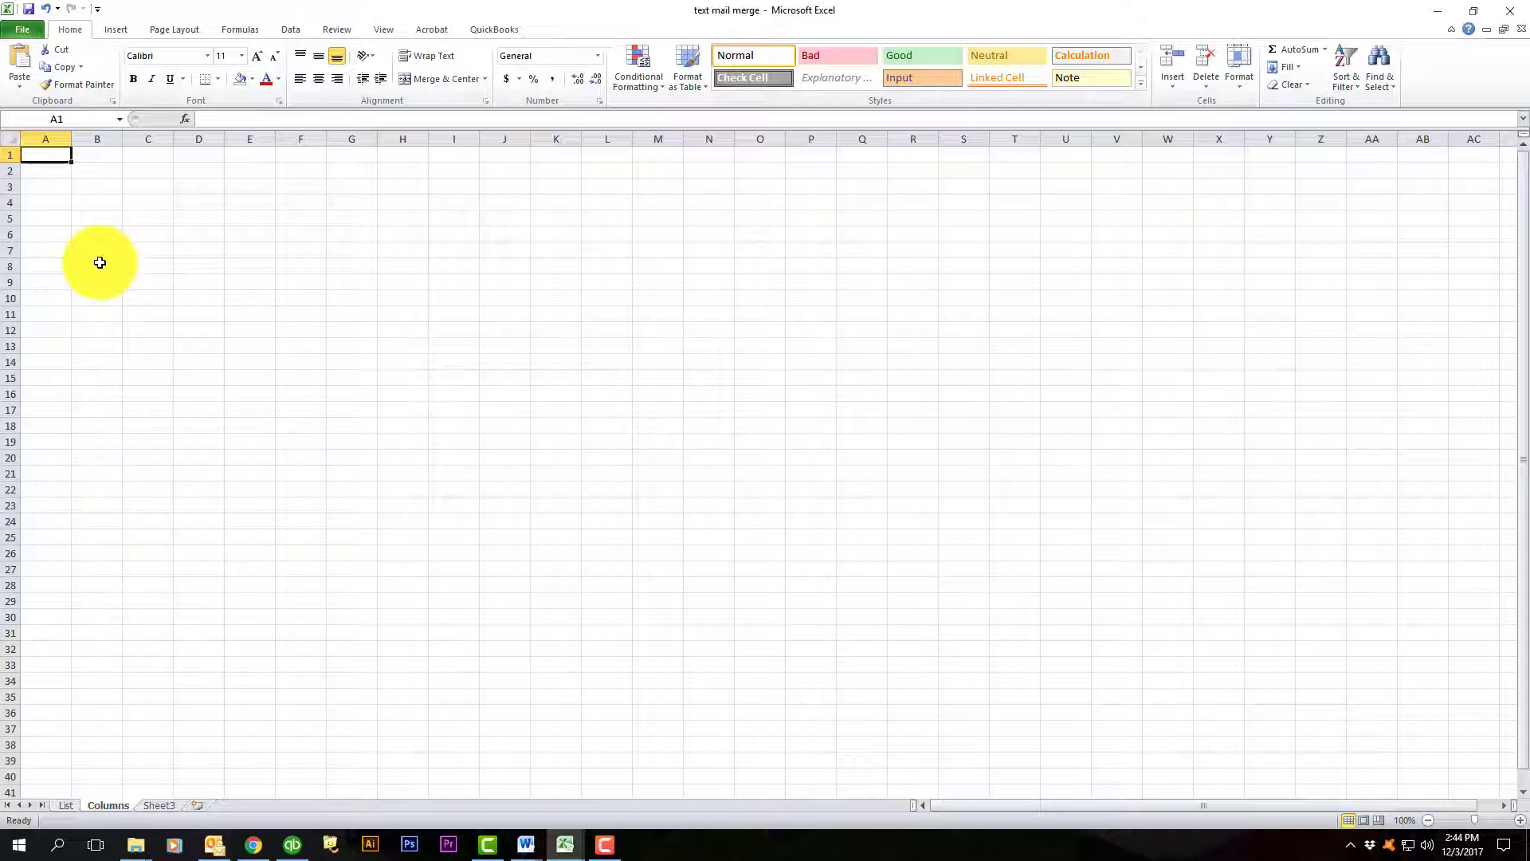
text(TILE)
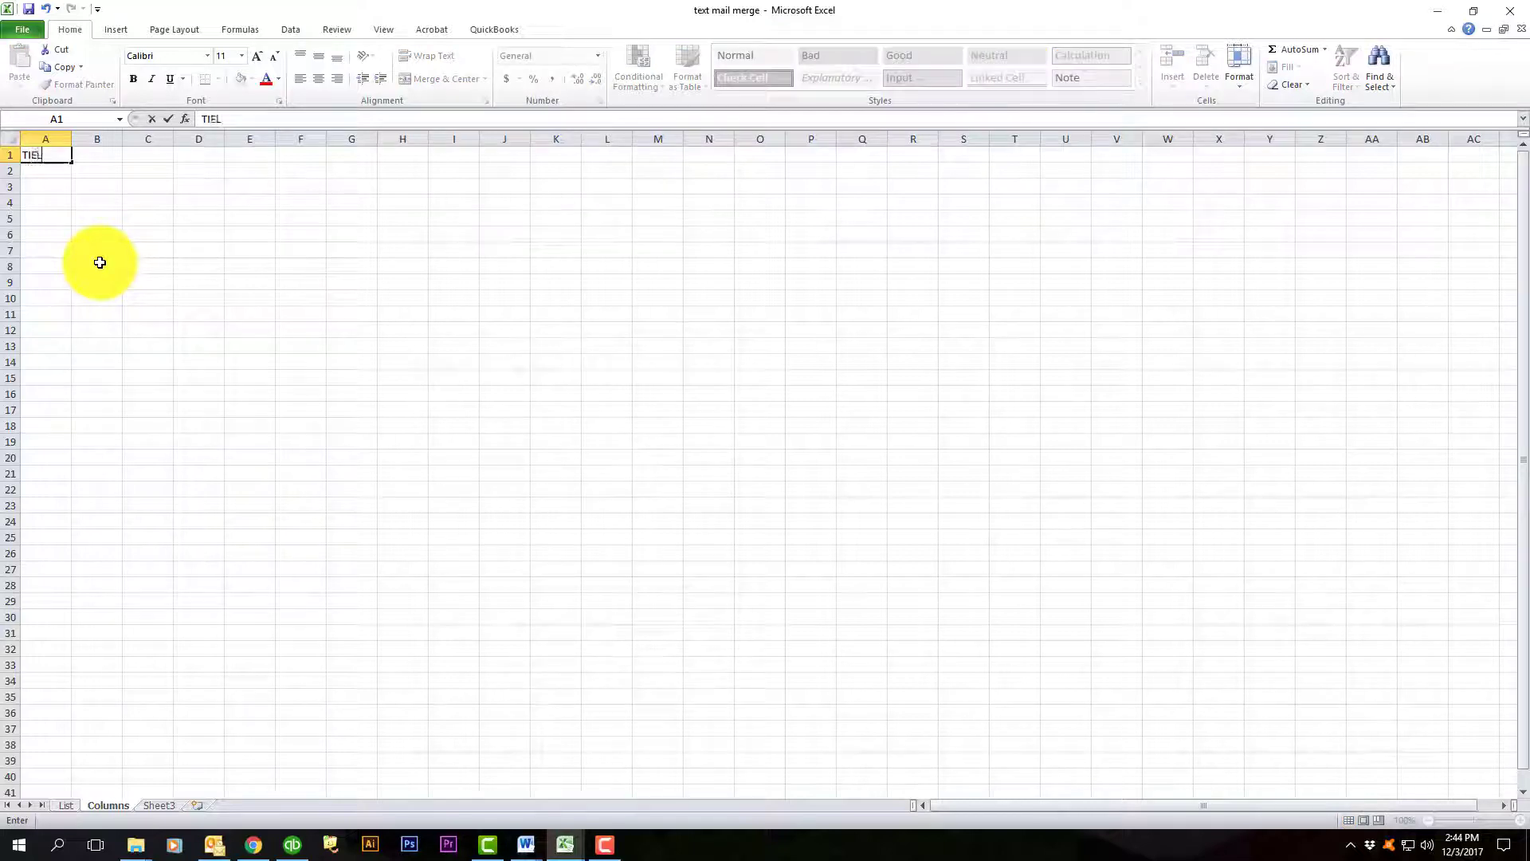
key(BackSpace)
key(BackSpace)
text(TLE)
key(Tab)
text(F)
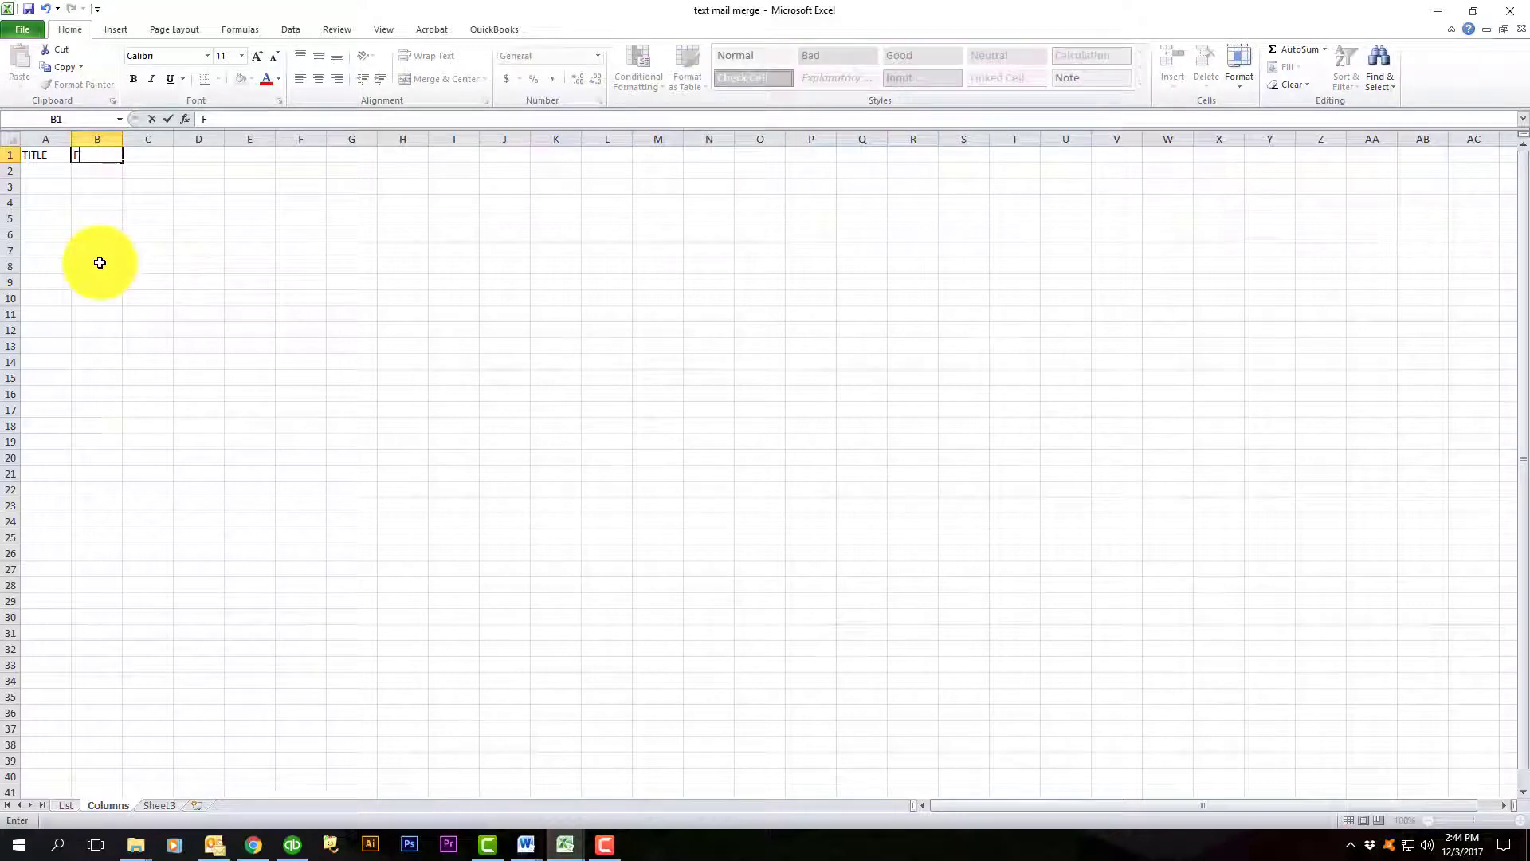
text(IRST NAME)
key(Tab)
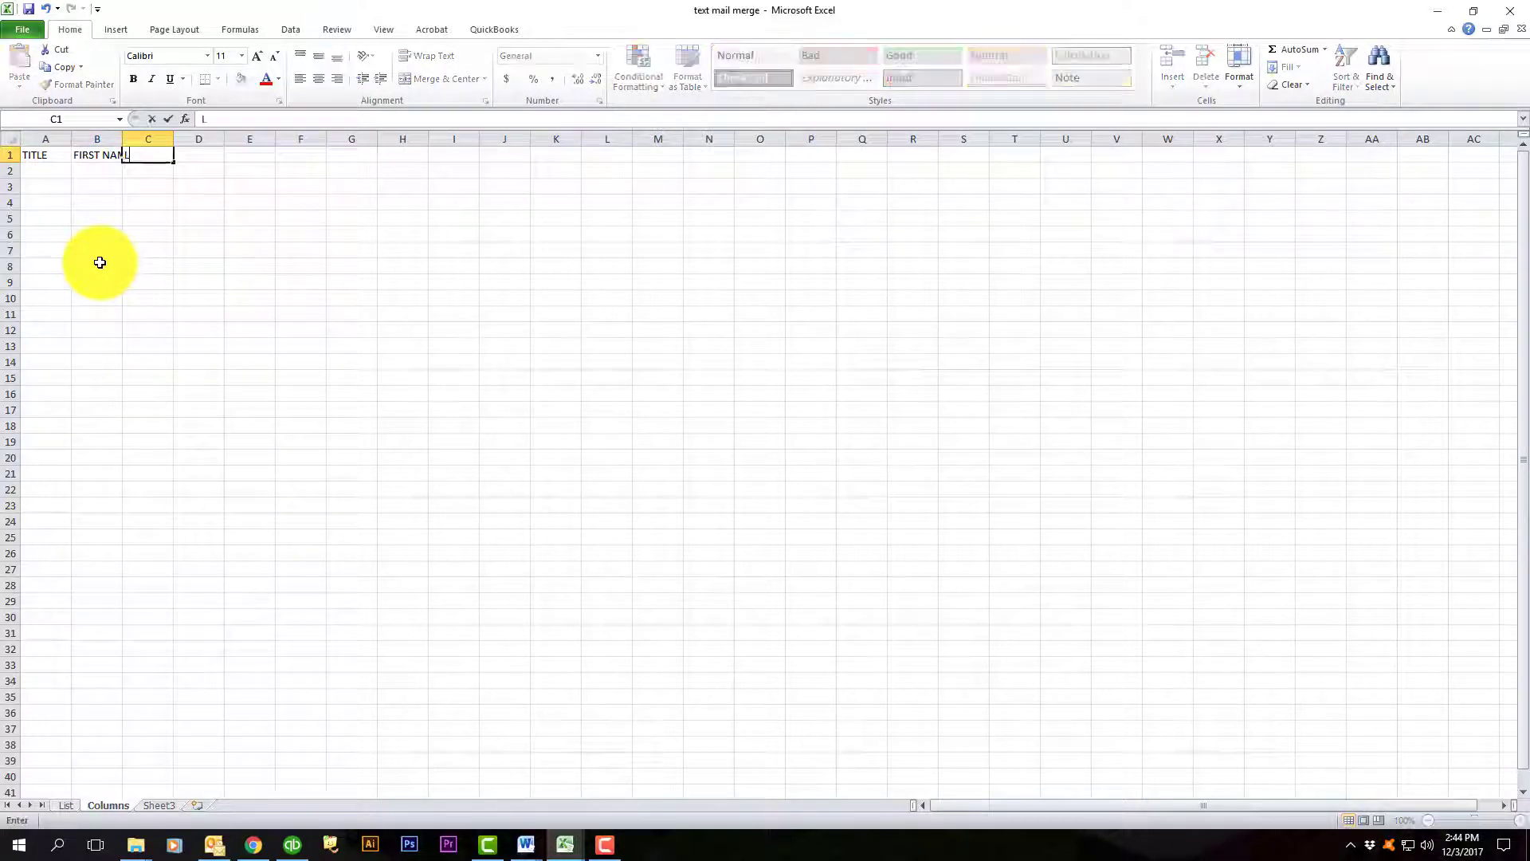
text(LAST NAME)
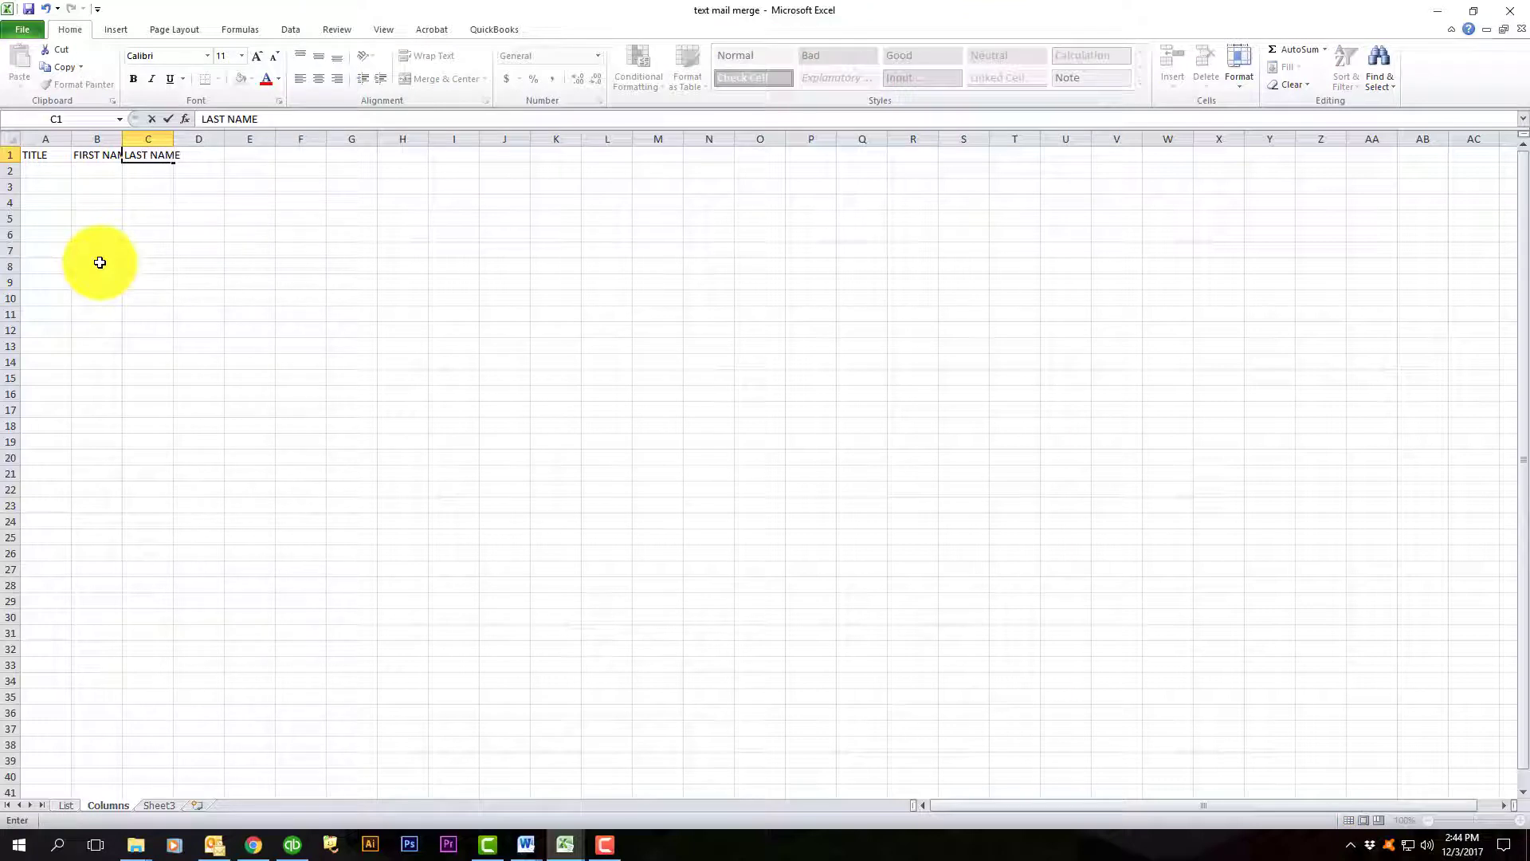
key(Tab)
Step: Continue the header row with ADDRESS, CITY, STATE, ZIP and POSTAL in cells D1 to H1
text(ADR)
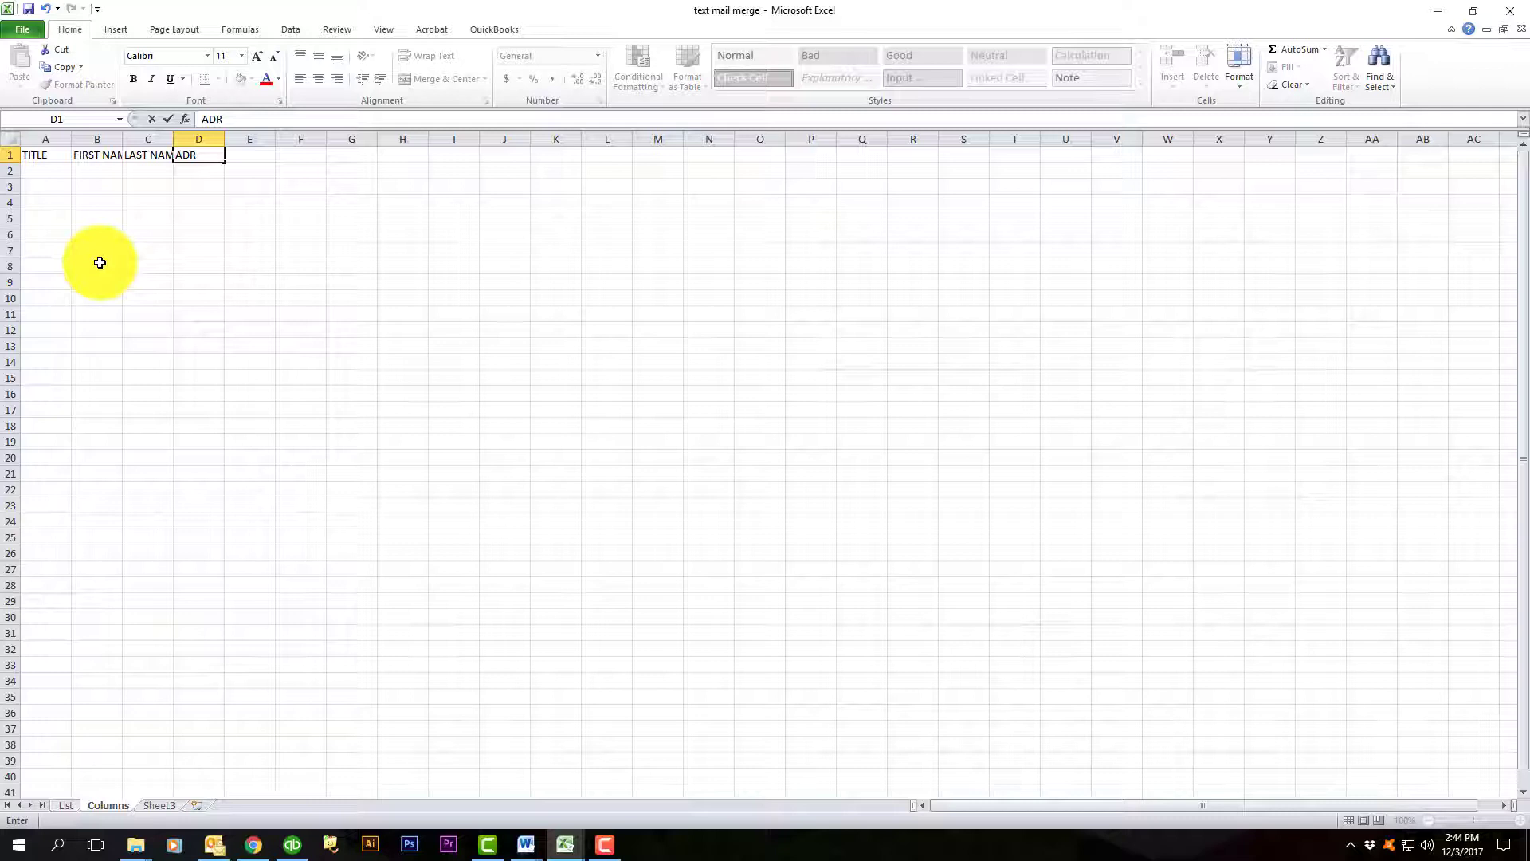
key(BackSpace)
text(DRESS)
key(Tab)
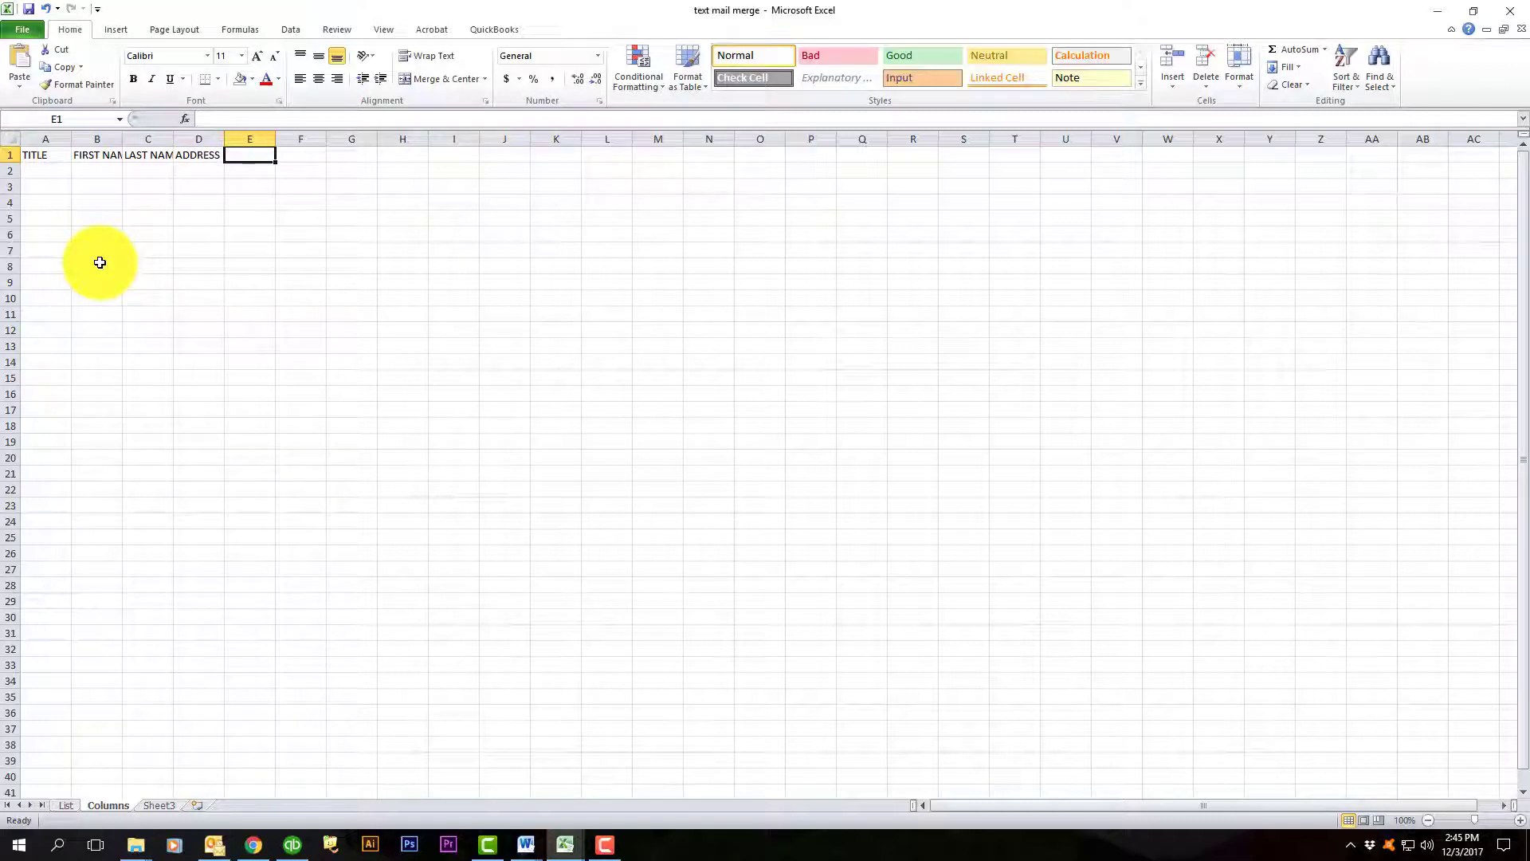
text(CITY)
key(Tab)
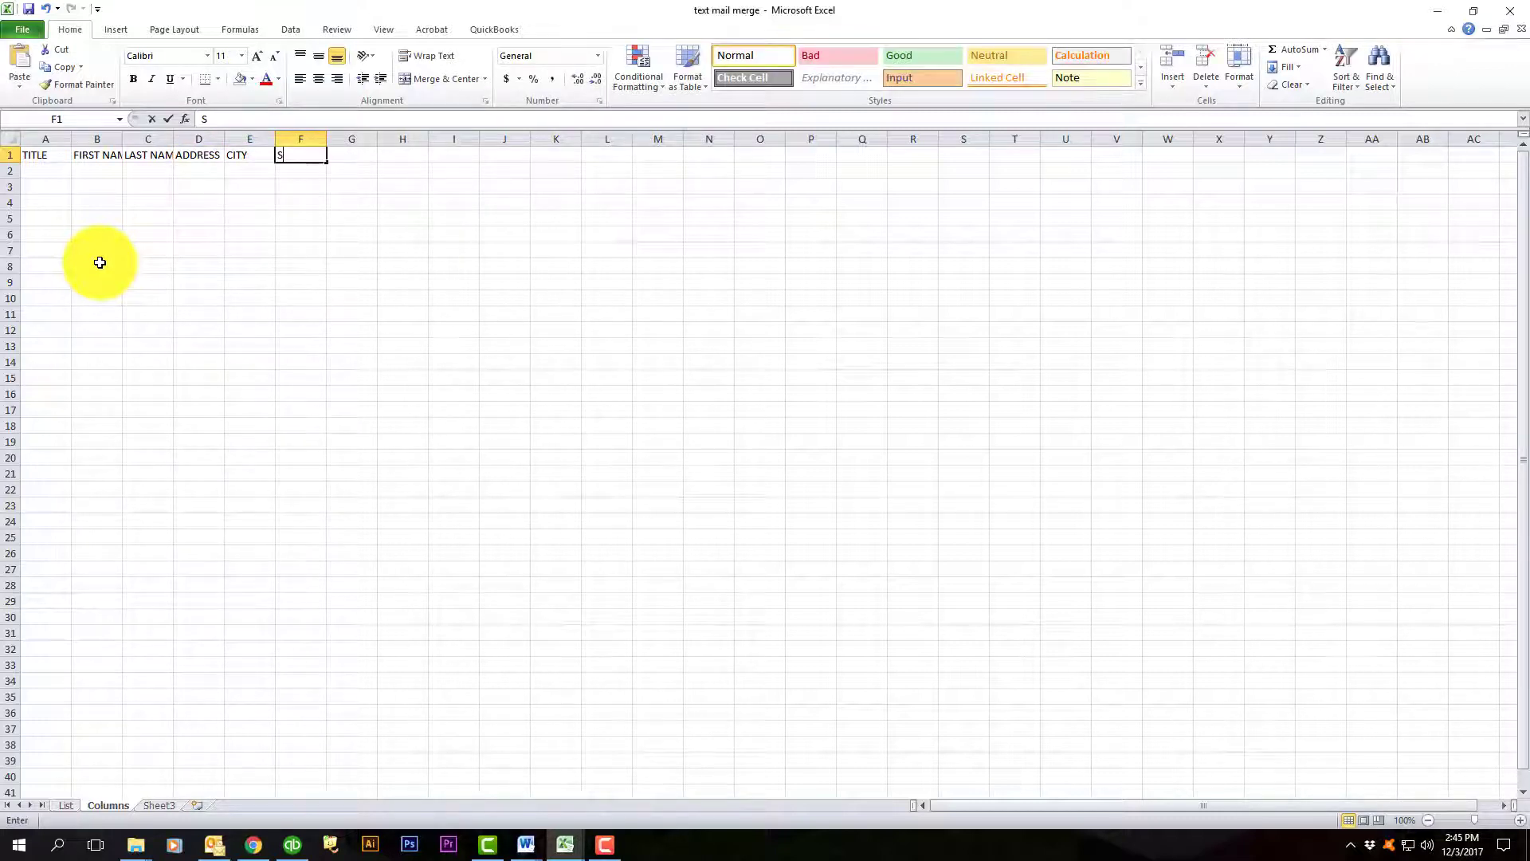
text(STATE)
key(Tab)
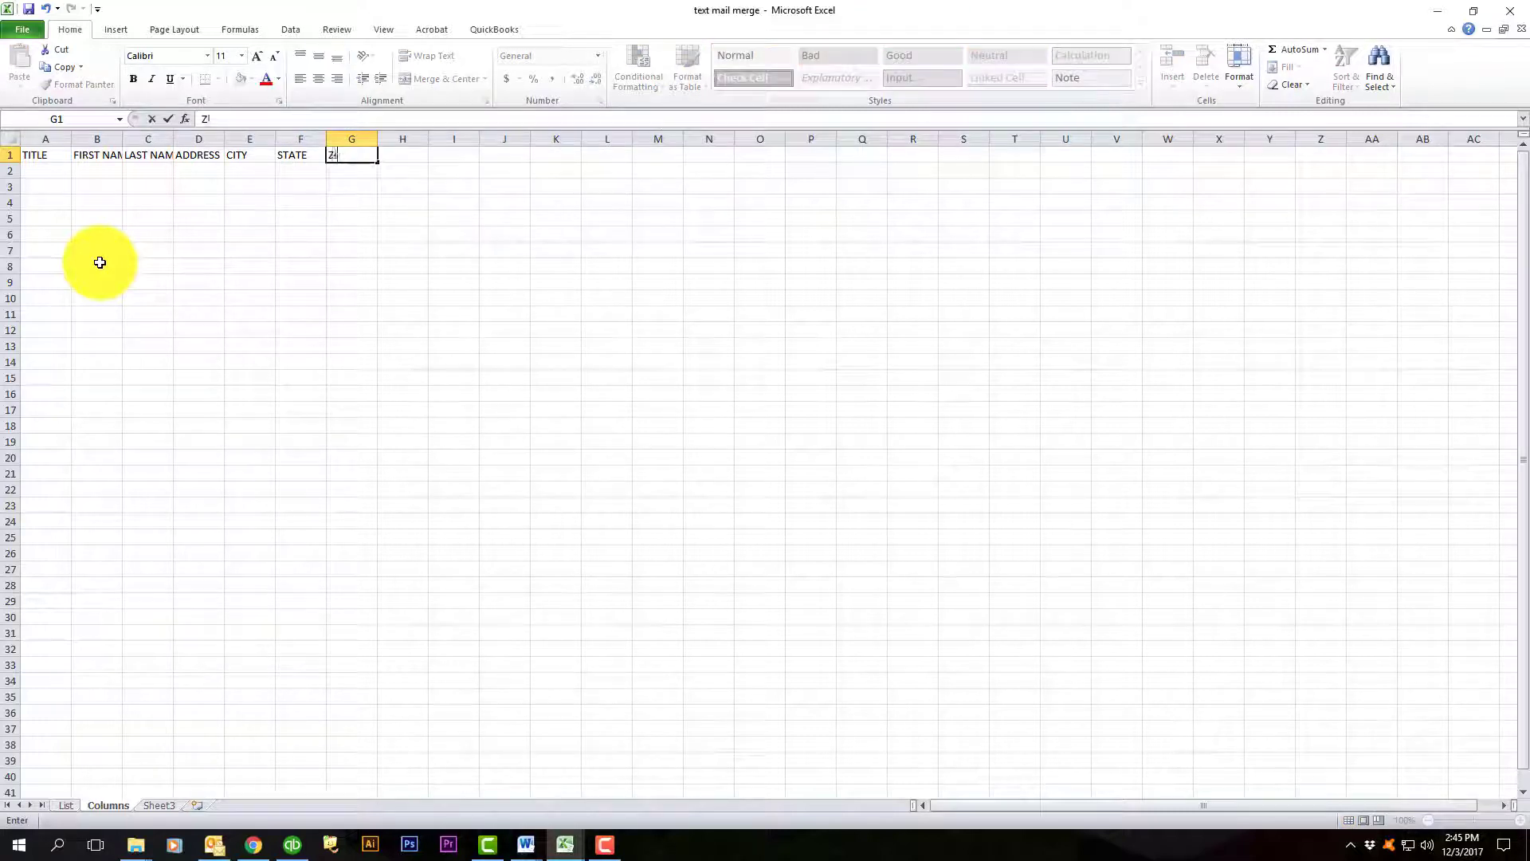
text(ZIP)
key(Tab)
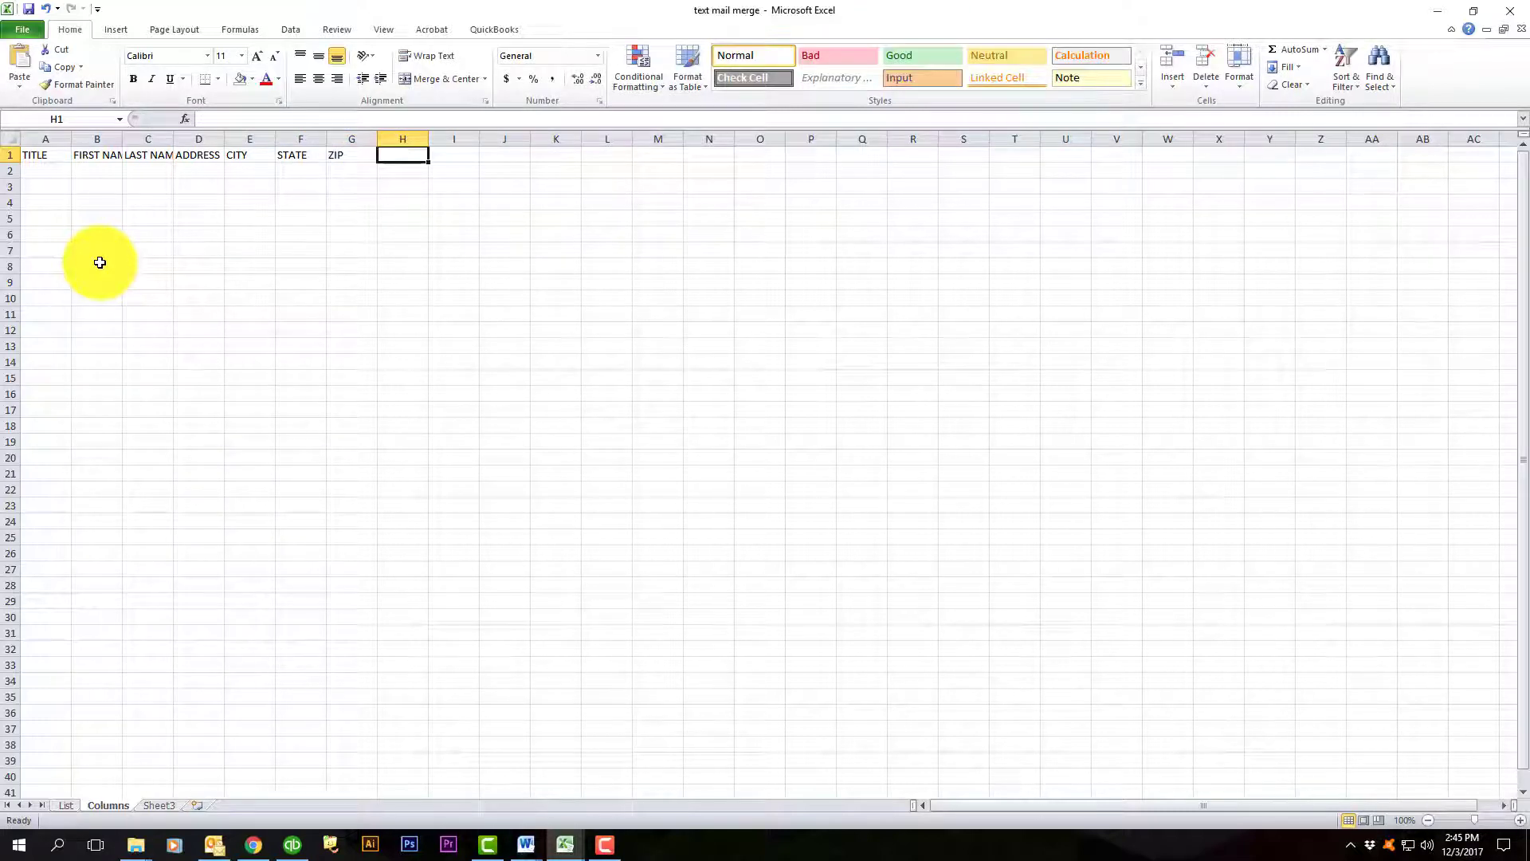
text(POSTAL)
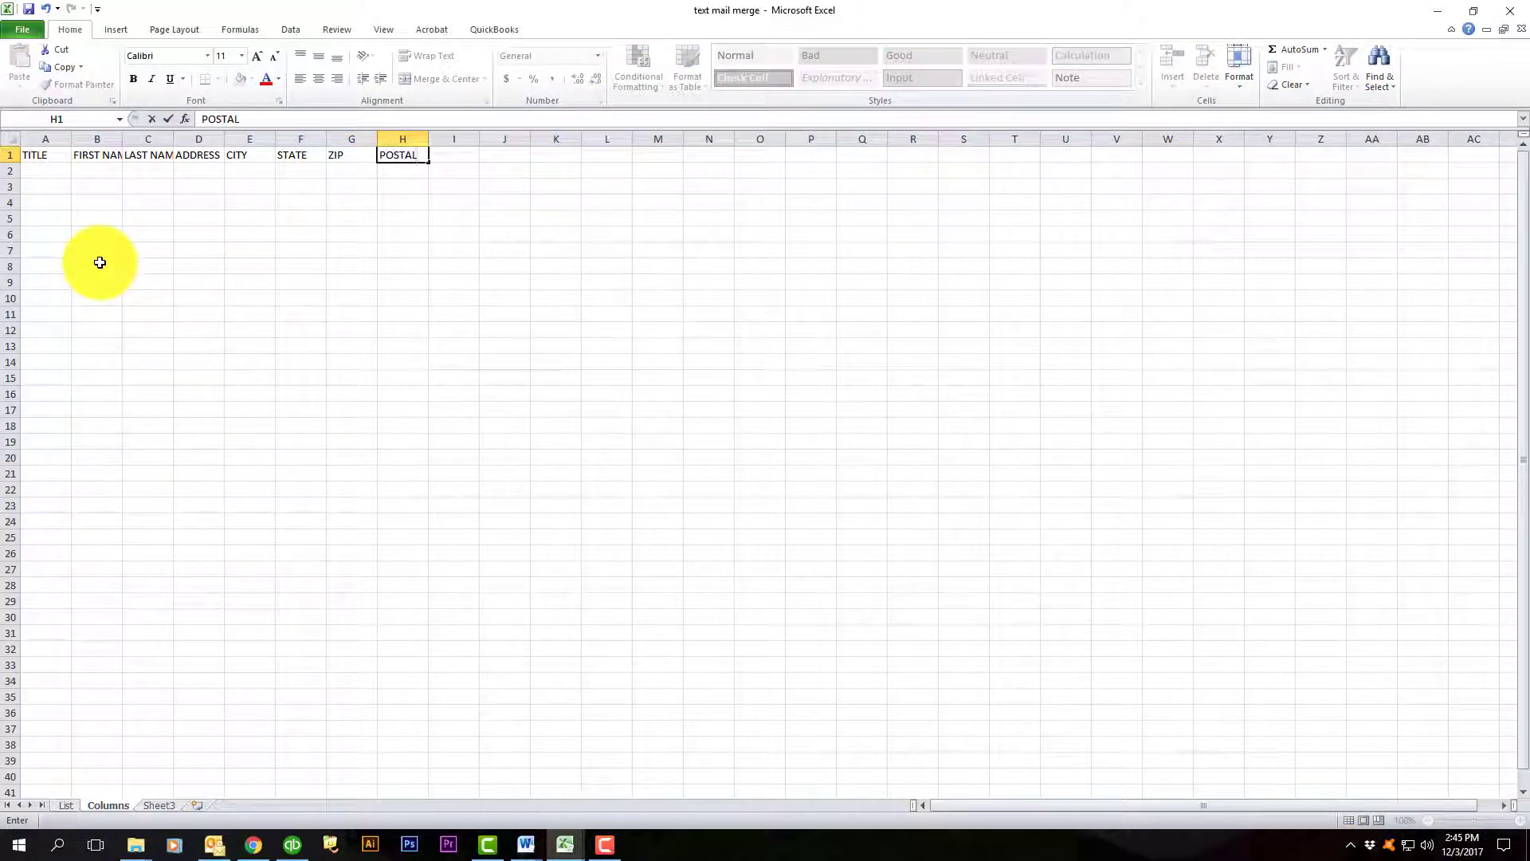
click(120, 266)
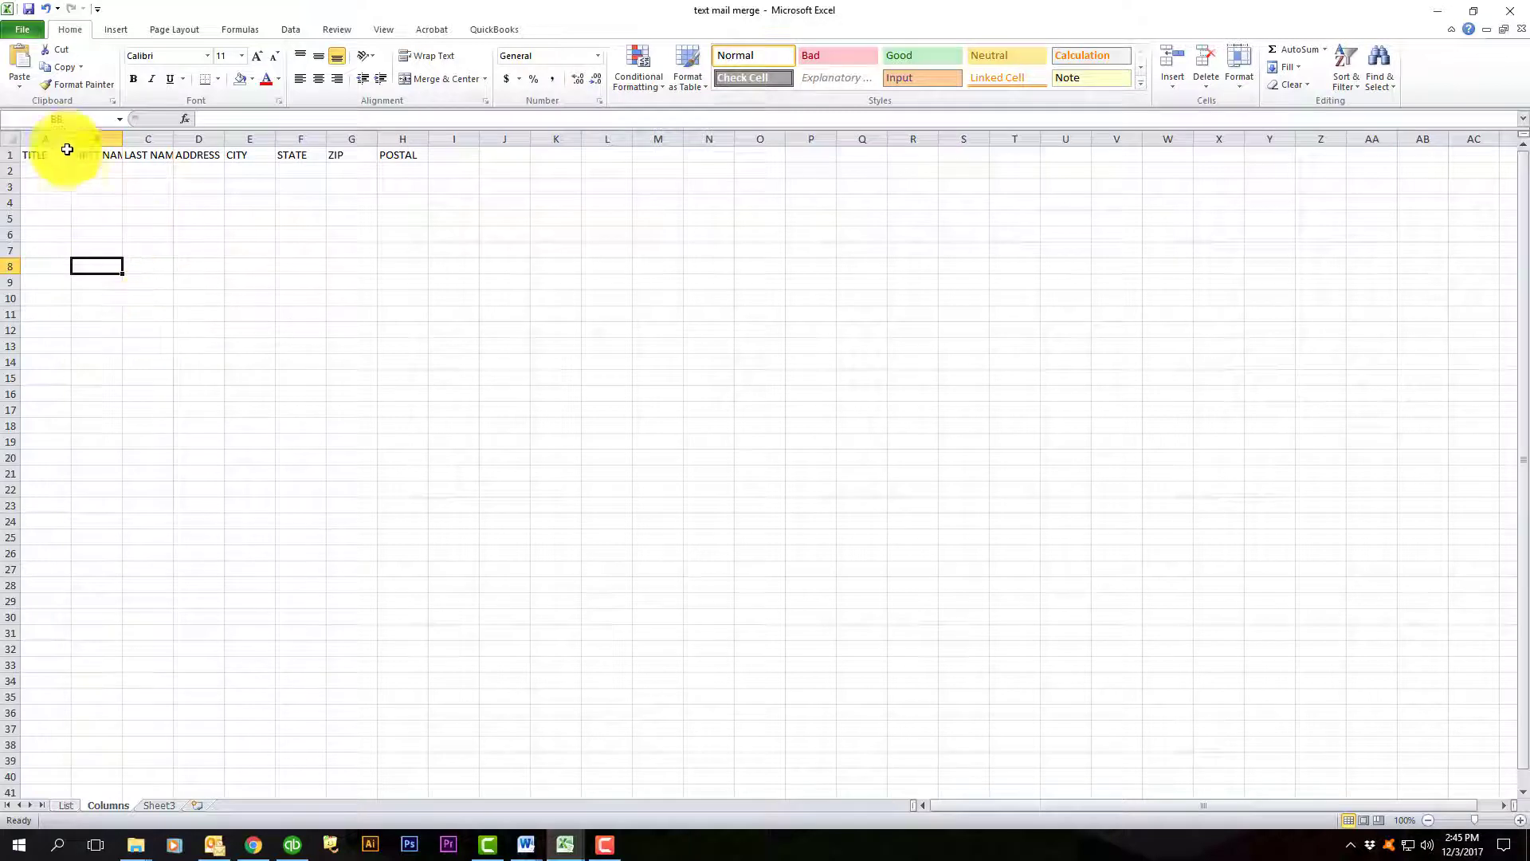
Step: Widen the columns of the header row so that the full header titles fit
drag(72, 144, 193, 137)
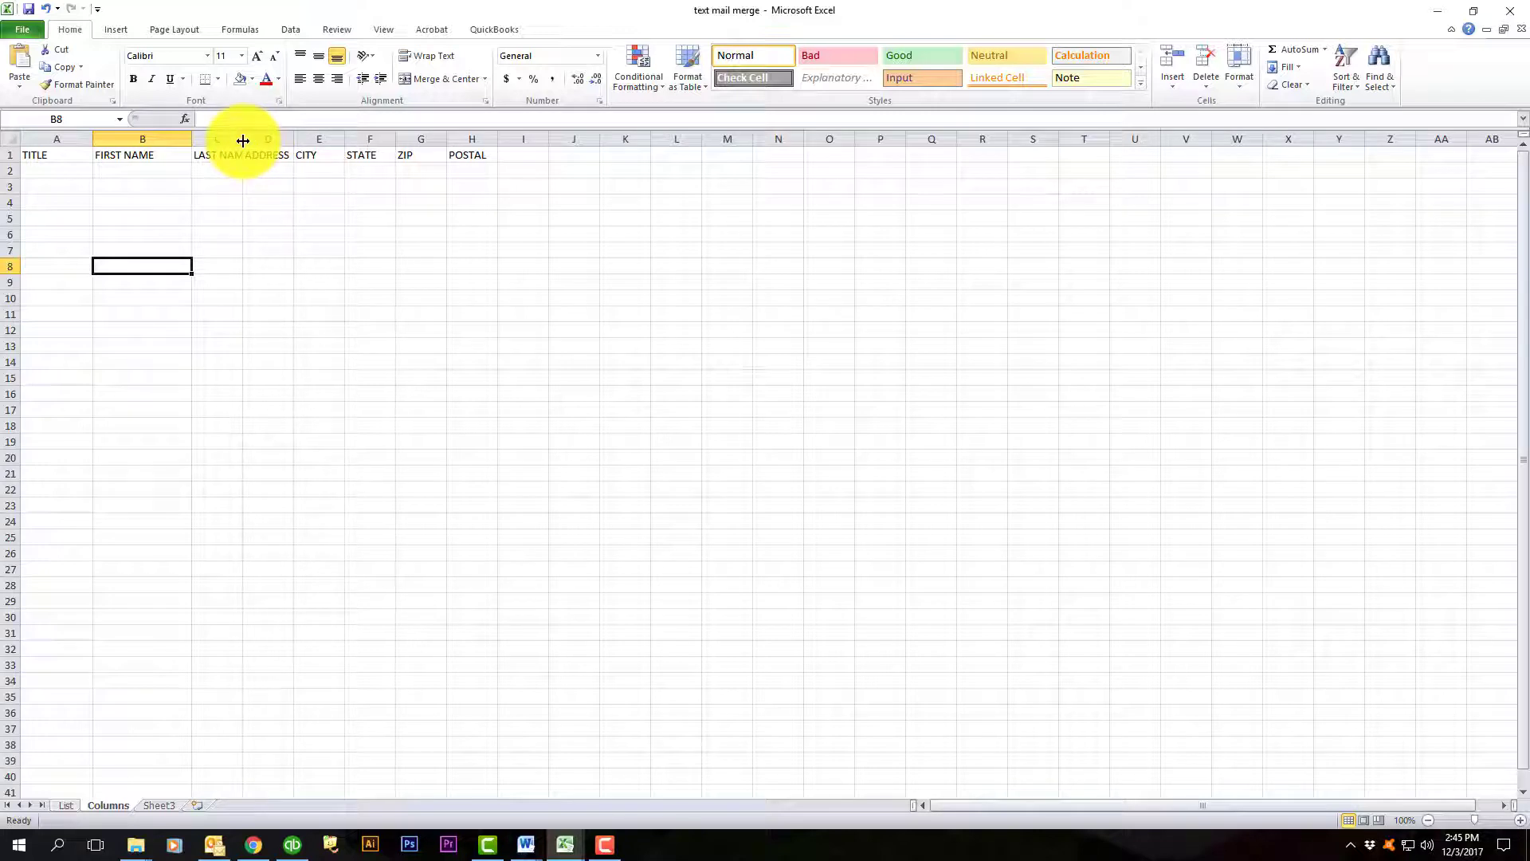
drag(243, 140, 554, 147)
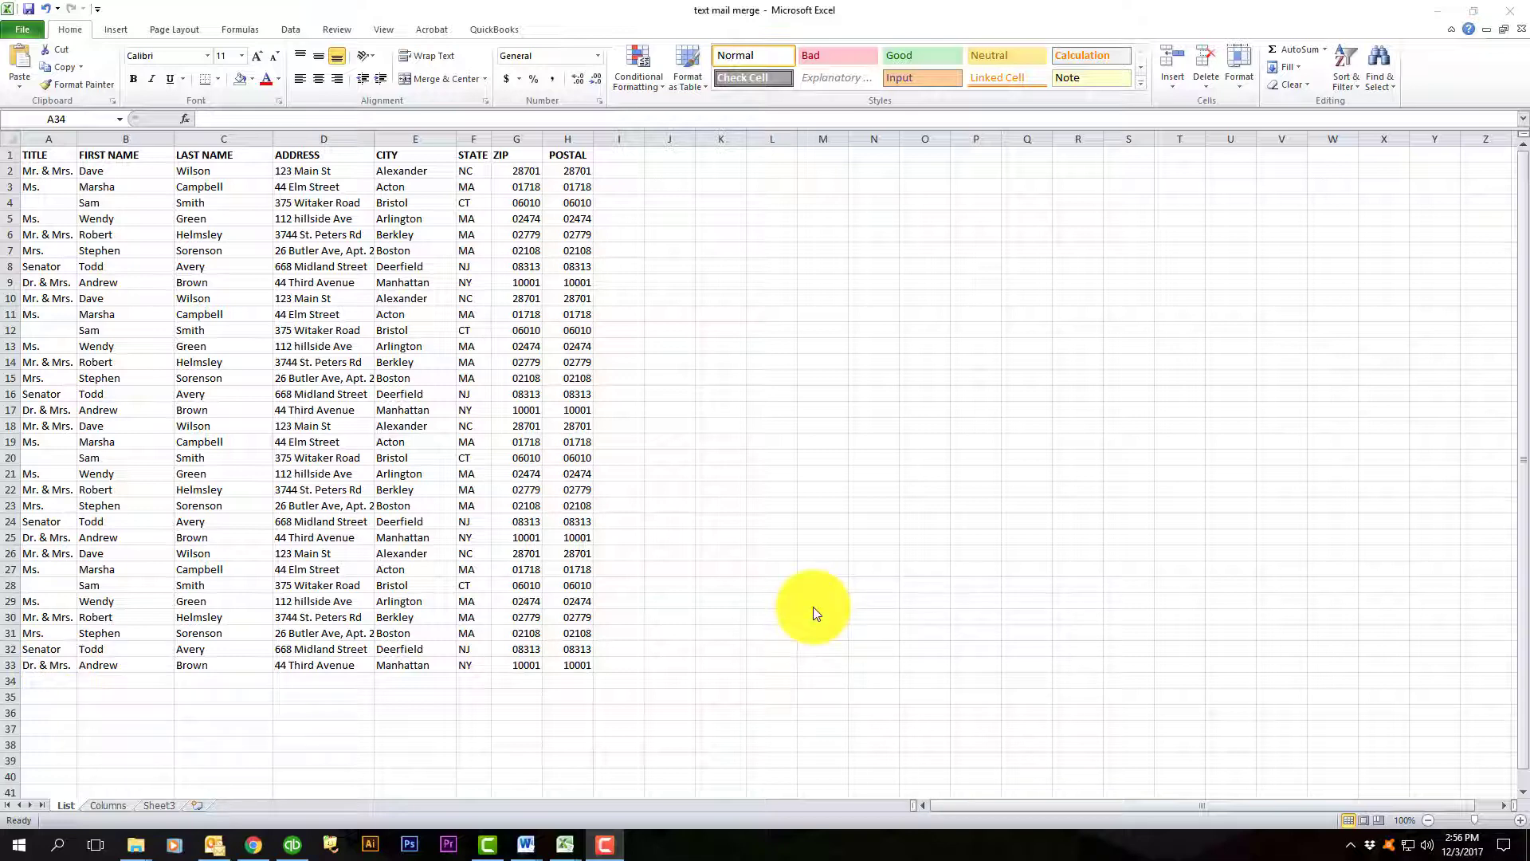
Step: Save the completed address list workbook to the desktop as an Excel Workbook named text mail merge
click(18, 29)
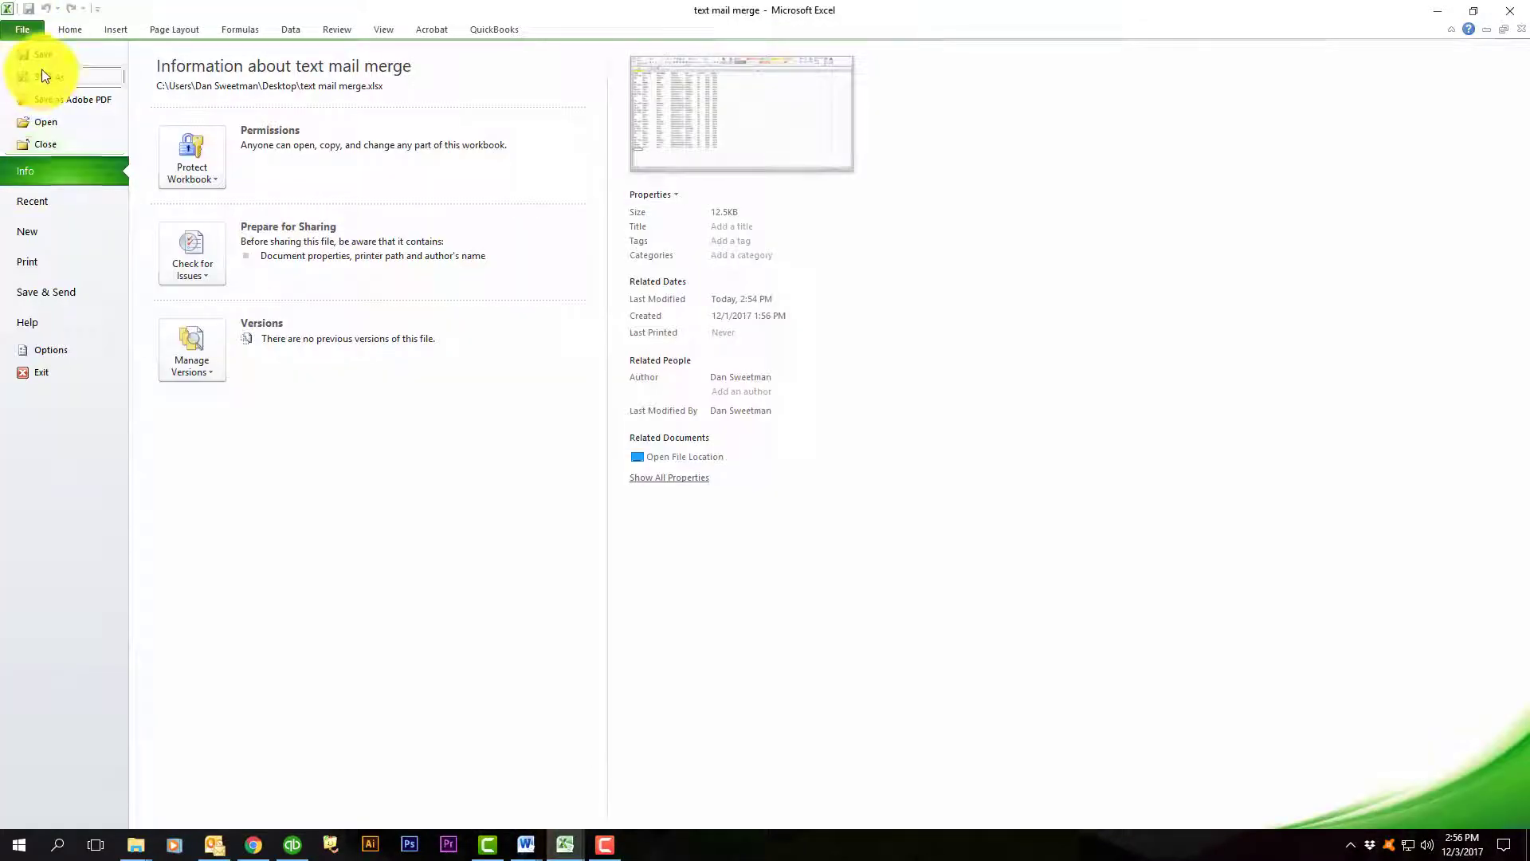
click(42, 70)
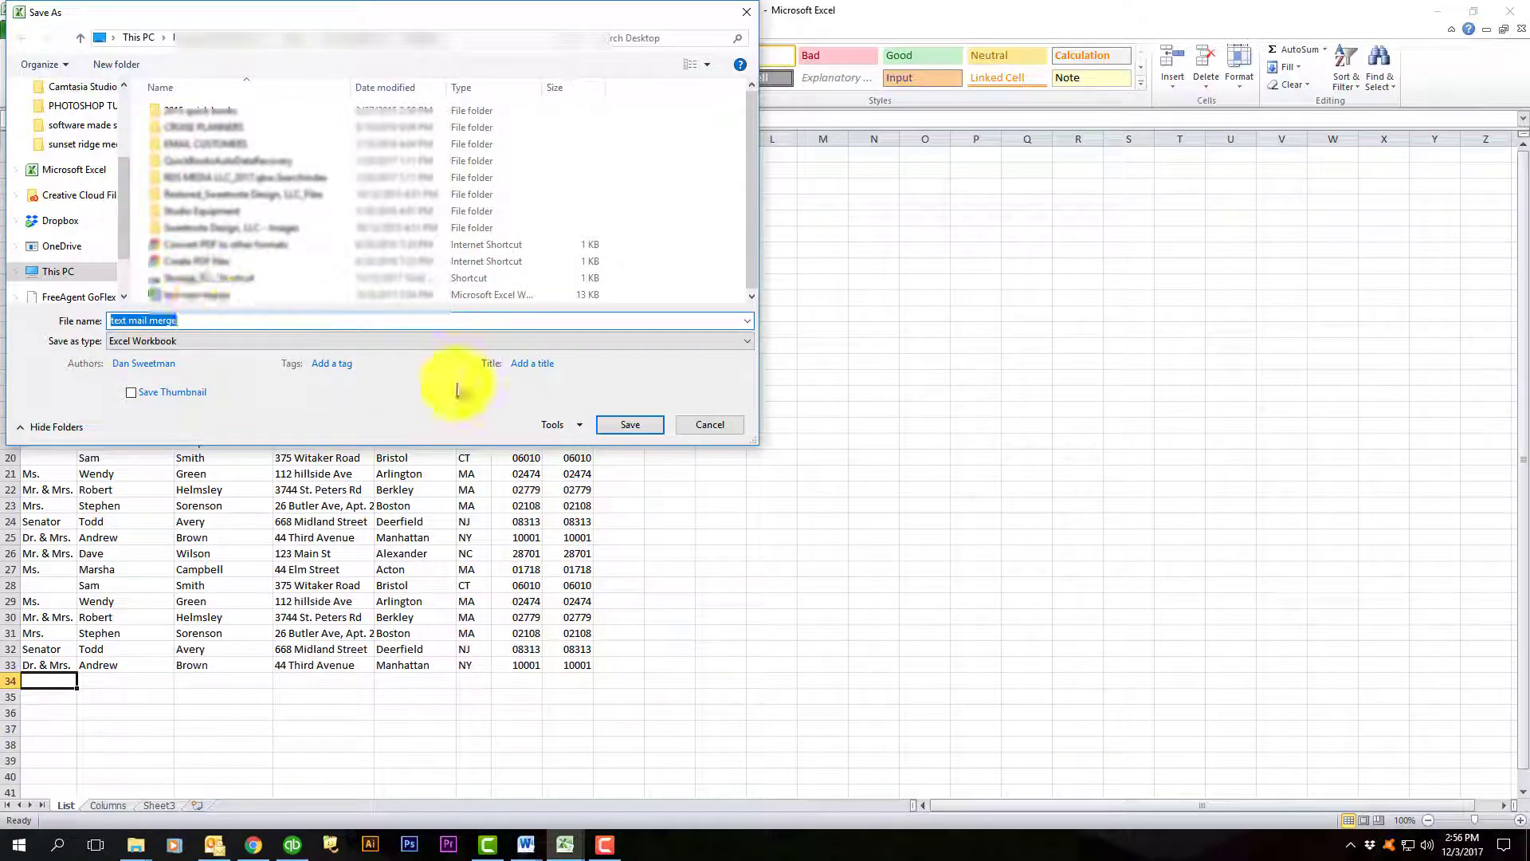
click(627, 427)
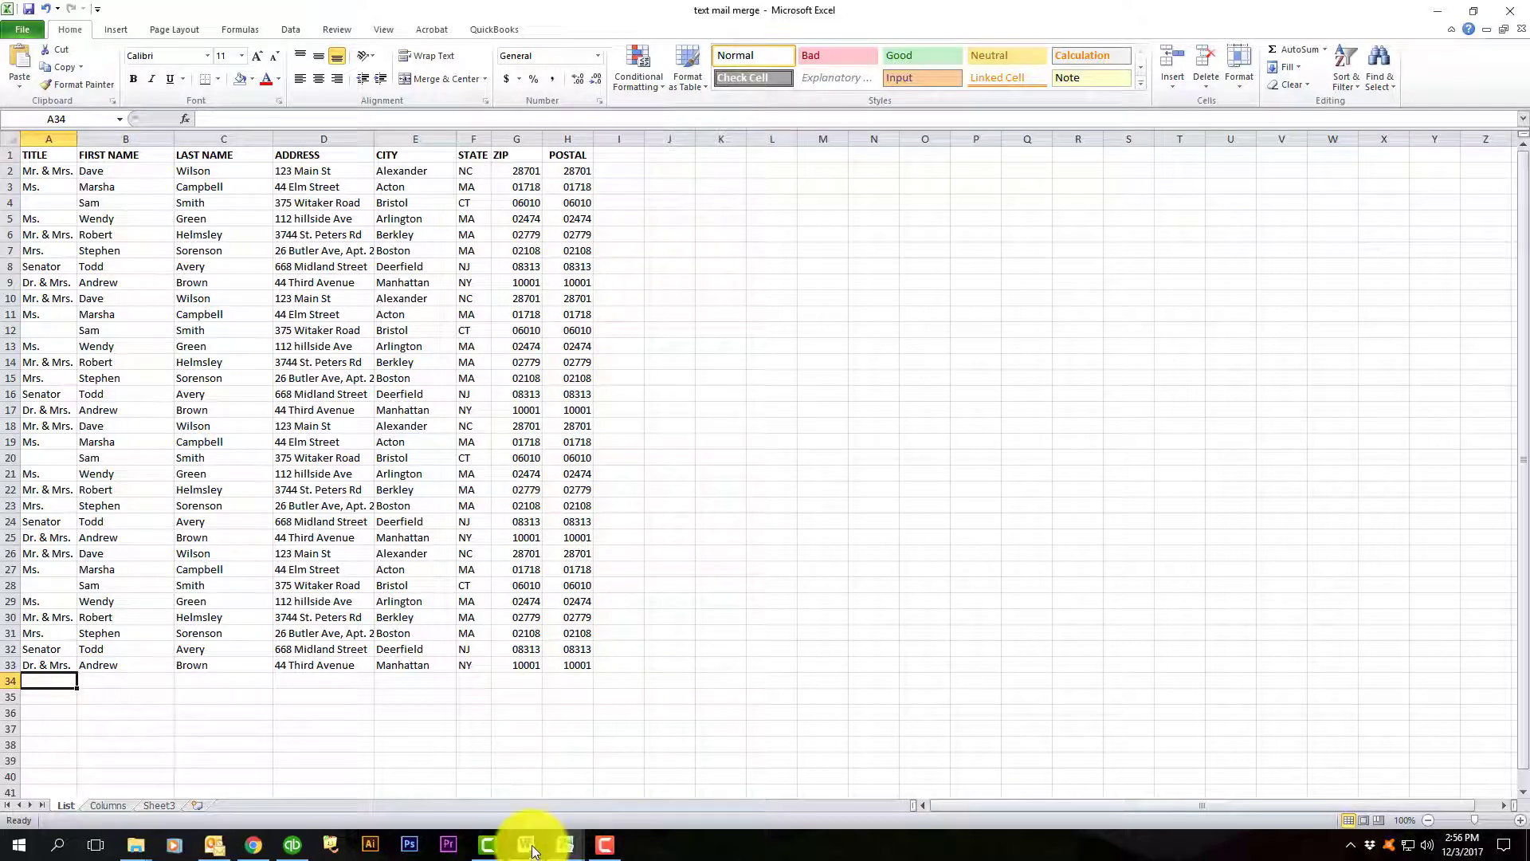
Step: Switch to the blank Word document and start a labels mail merge with Avery US Letter 5160 Easy Peel Address Labels
mouse_move(526, 843)
click(719, 786)
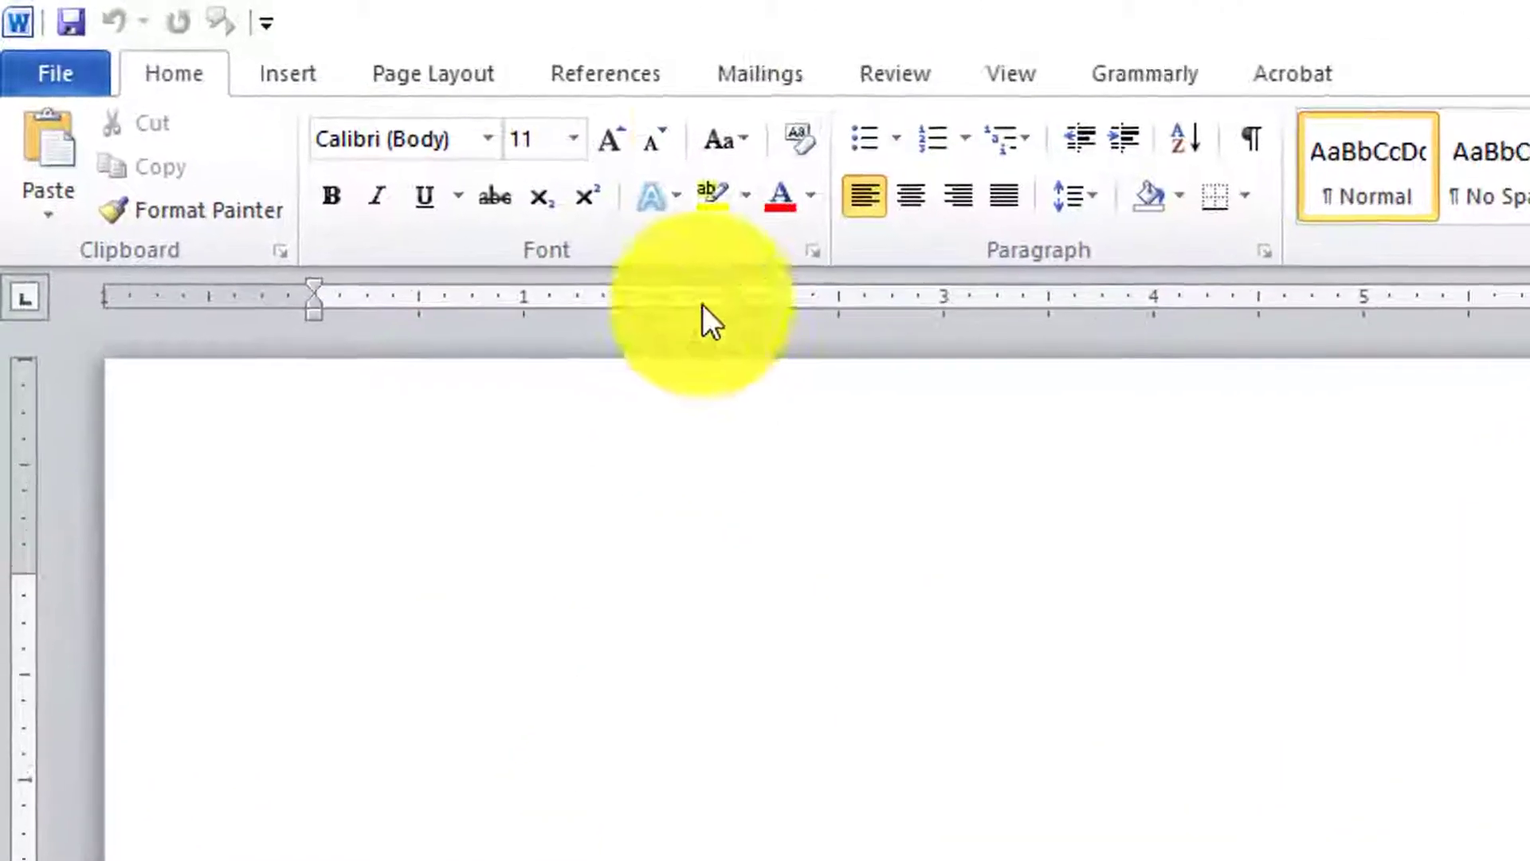
click(759, 72)
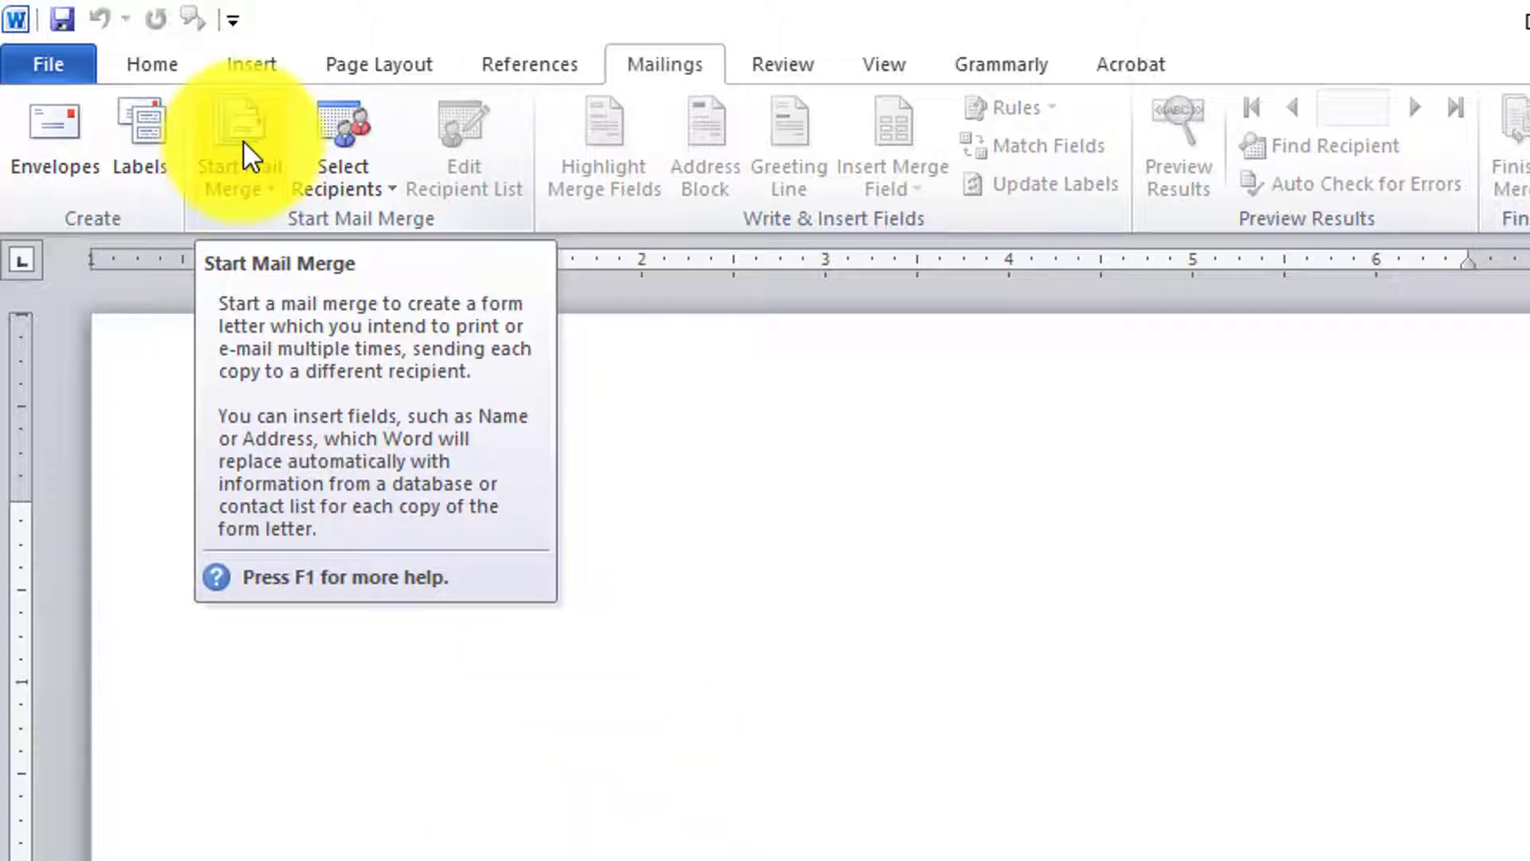
click(242, 143)
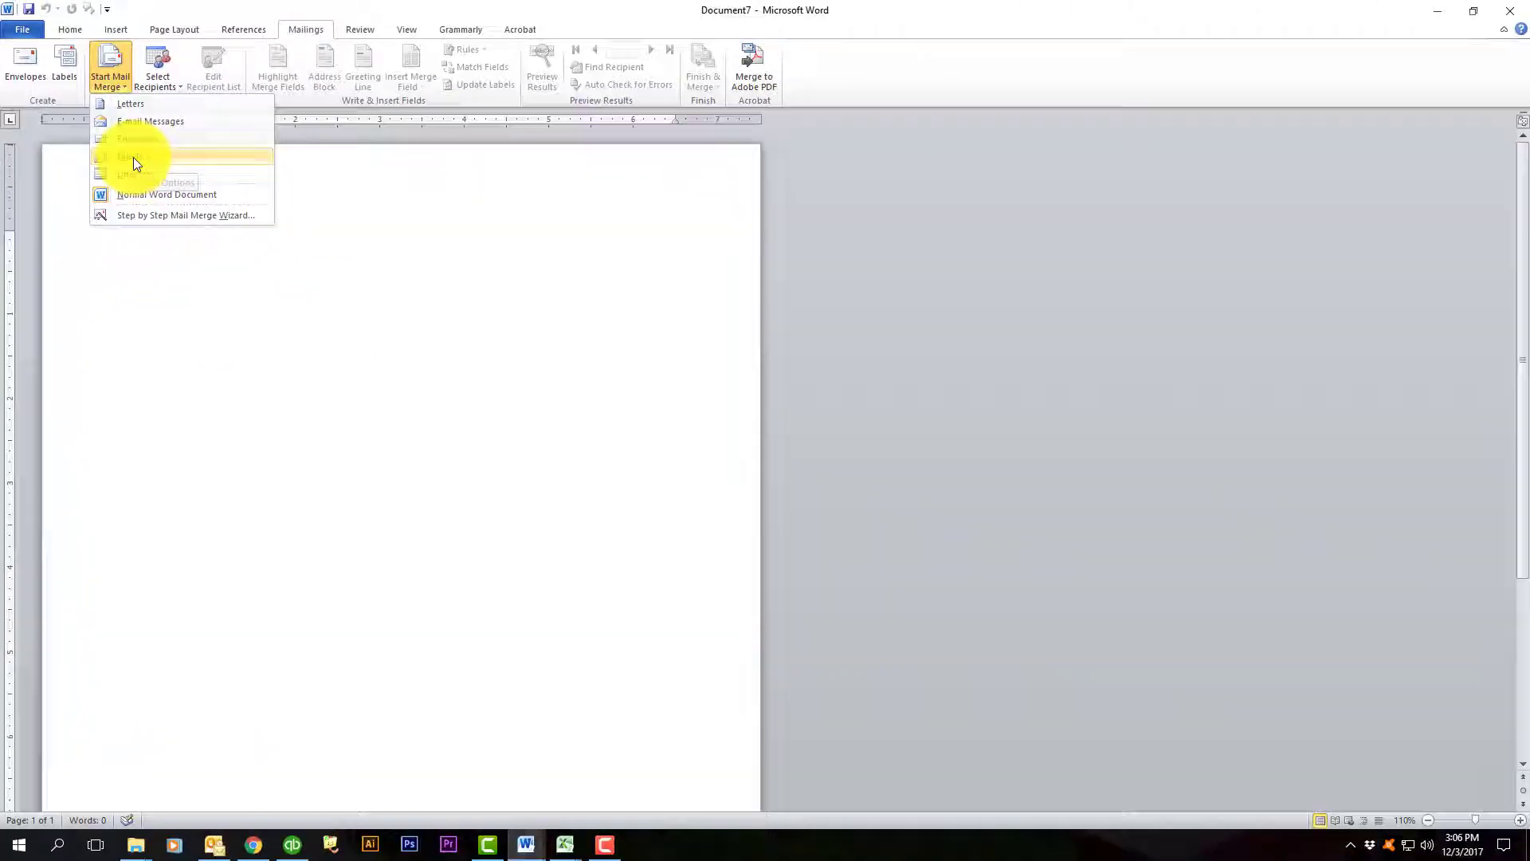
click(290, 343)
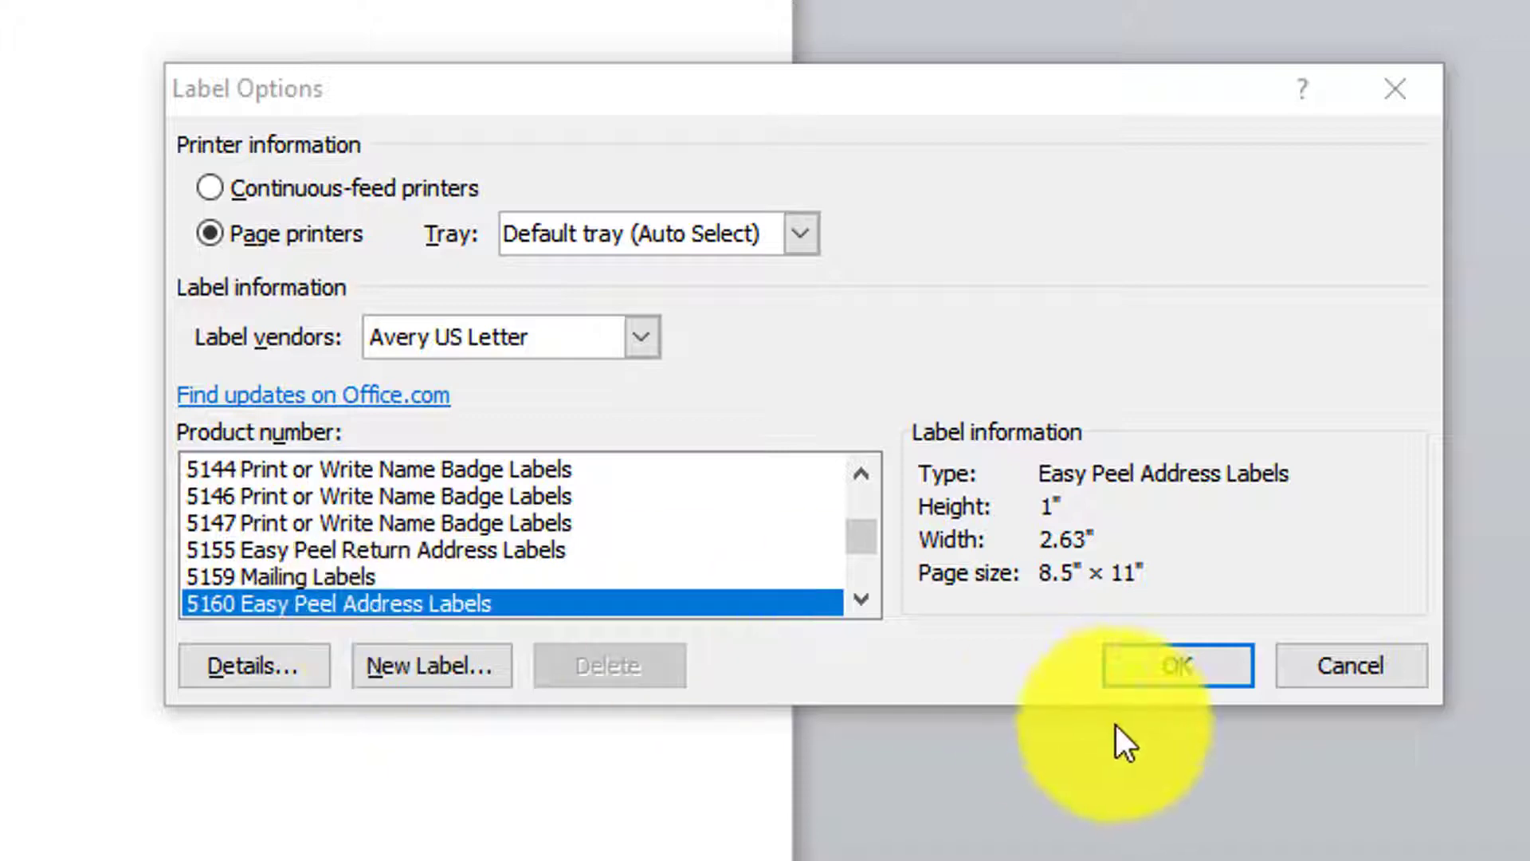
click(1177, 669)
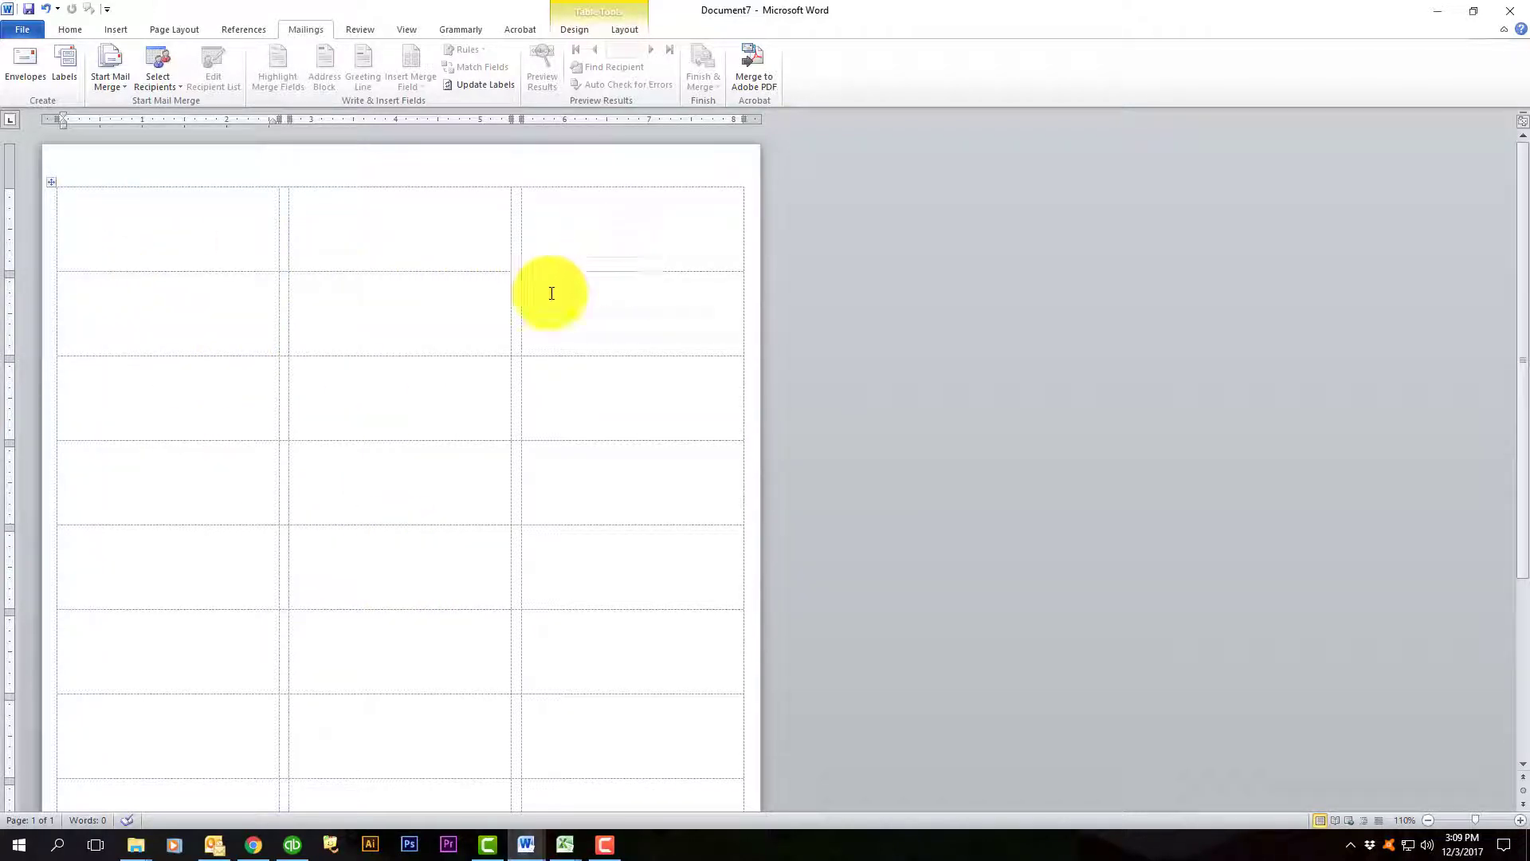
Step: Use the List$ table of the existing text mail merge workbook on the desktop as recipient list, with the first row as column headers
scroll(393, 376, down, 4)
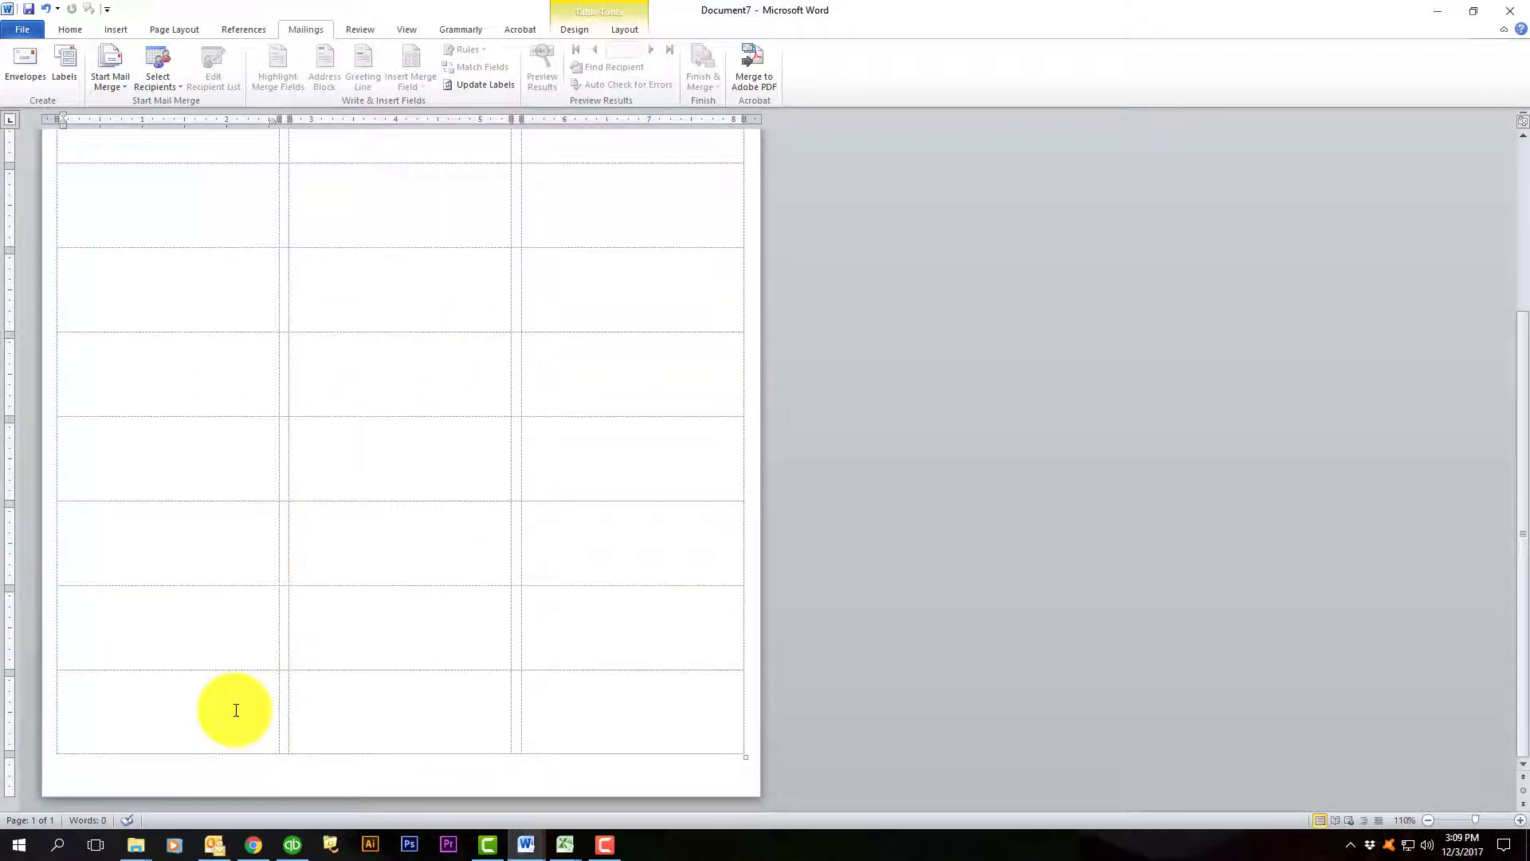
scroll(234, 707, up, 5)
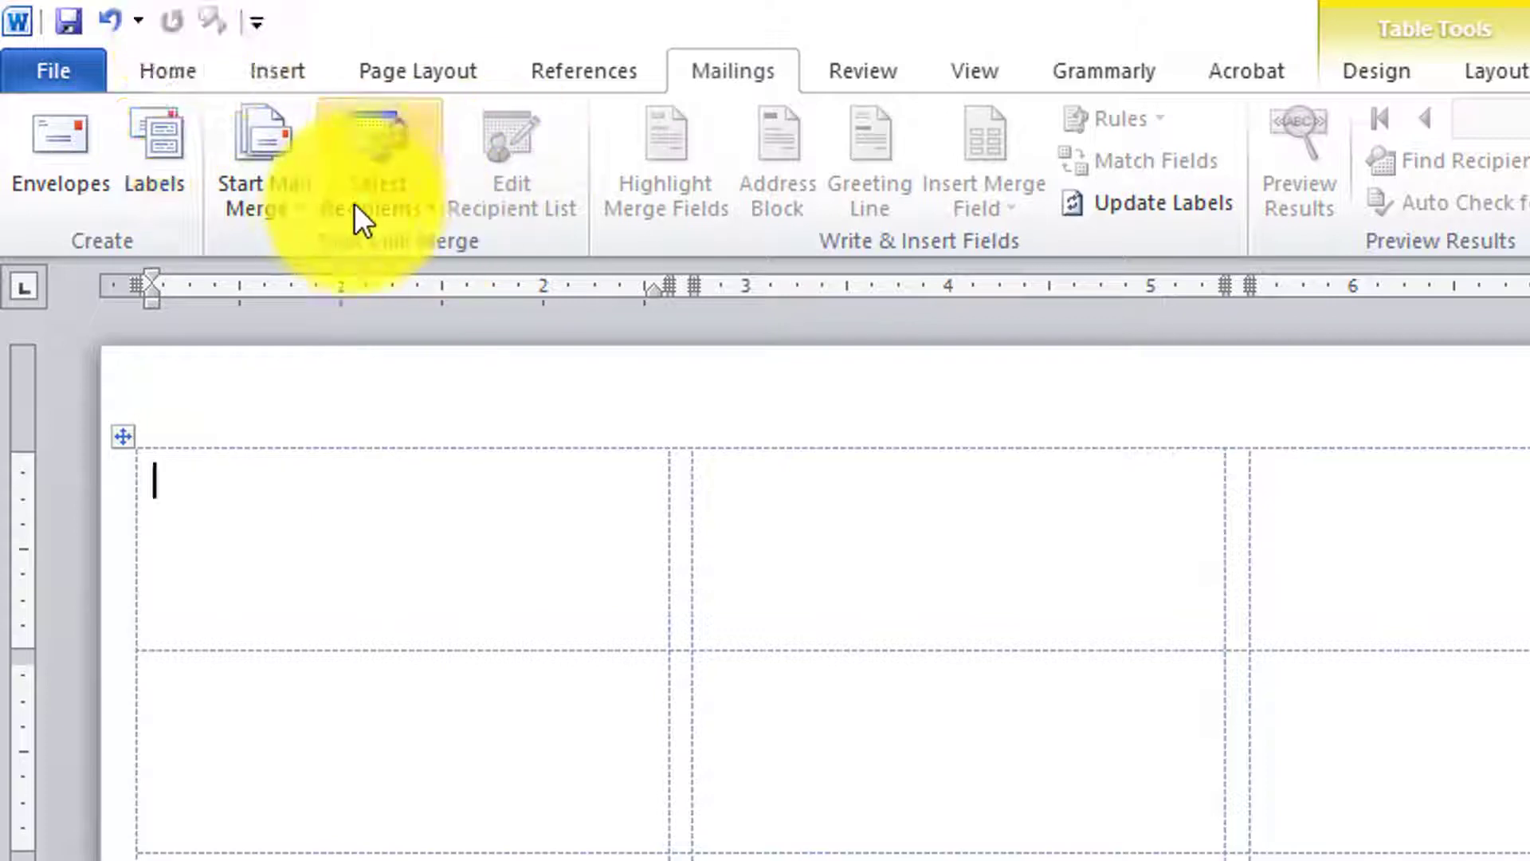
click(378, 150)
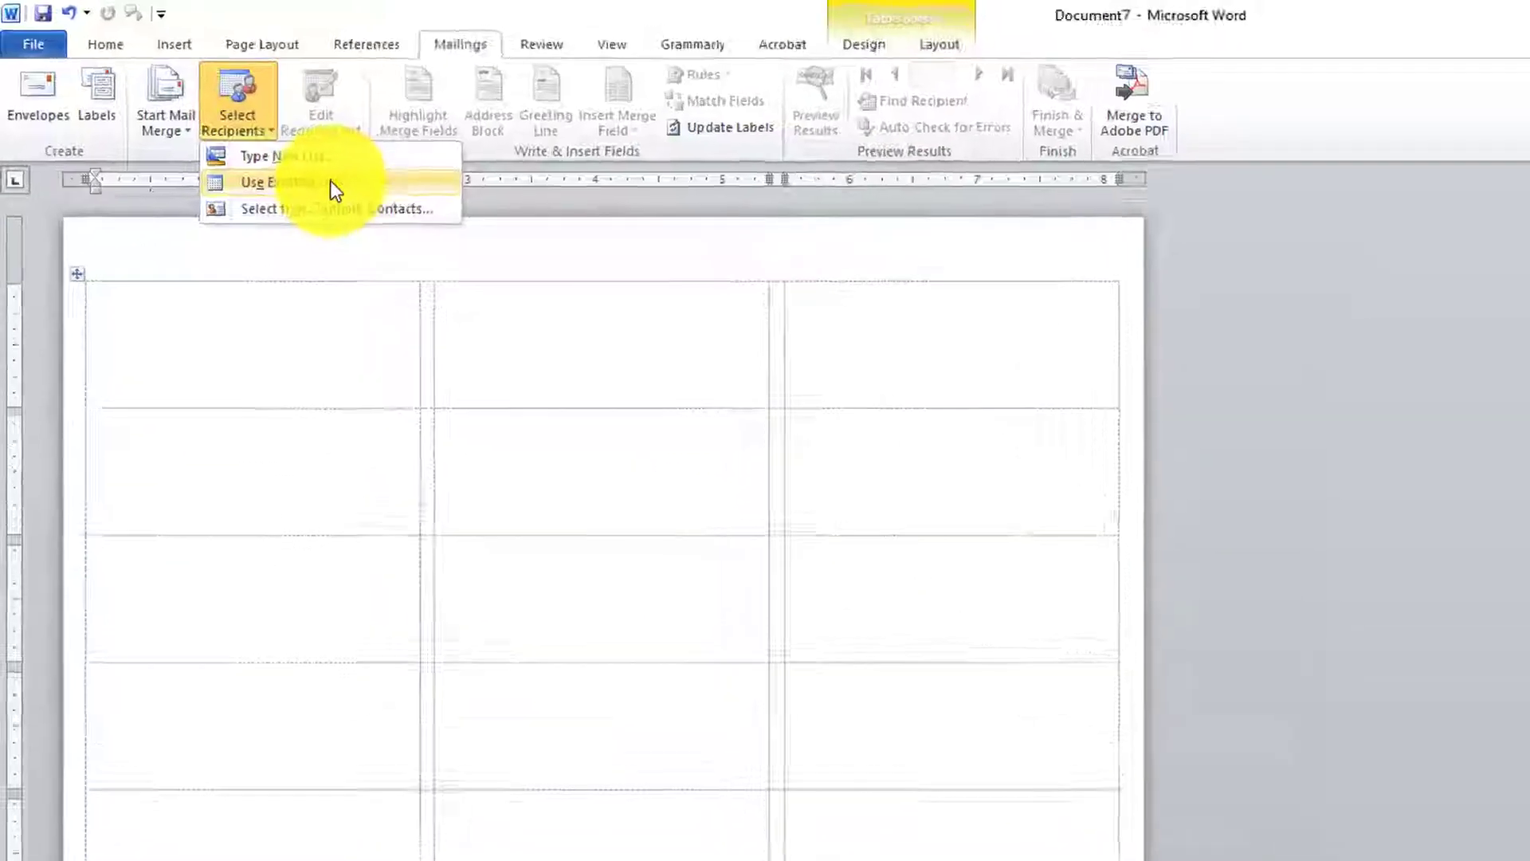
click(195, 121)
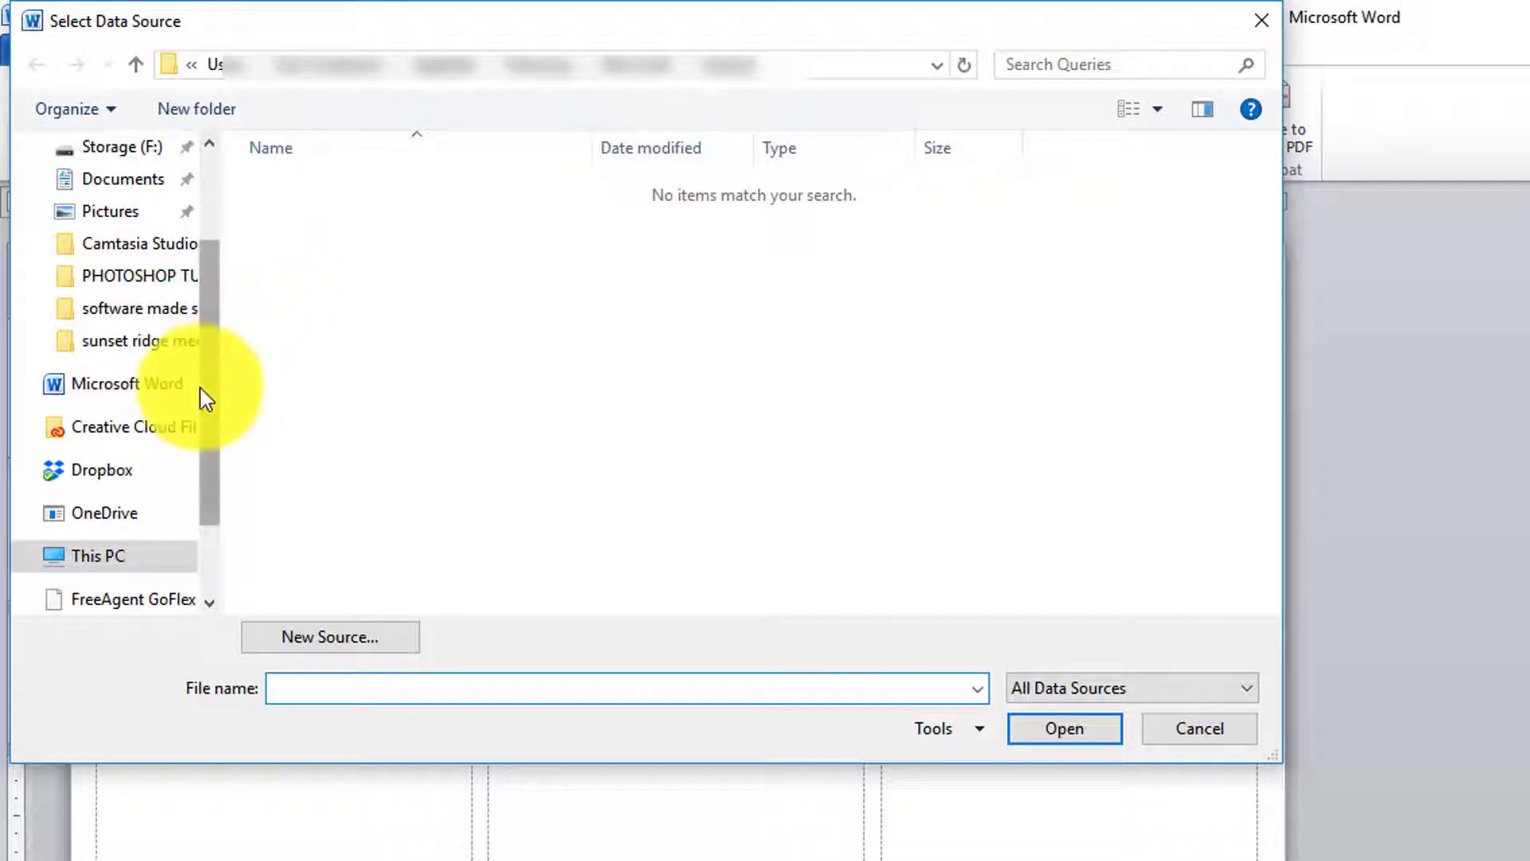
drag(212, 324, 212, 160)
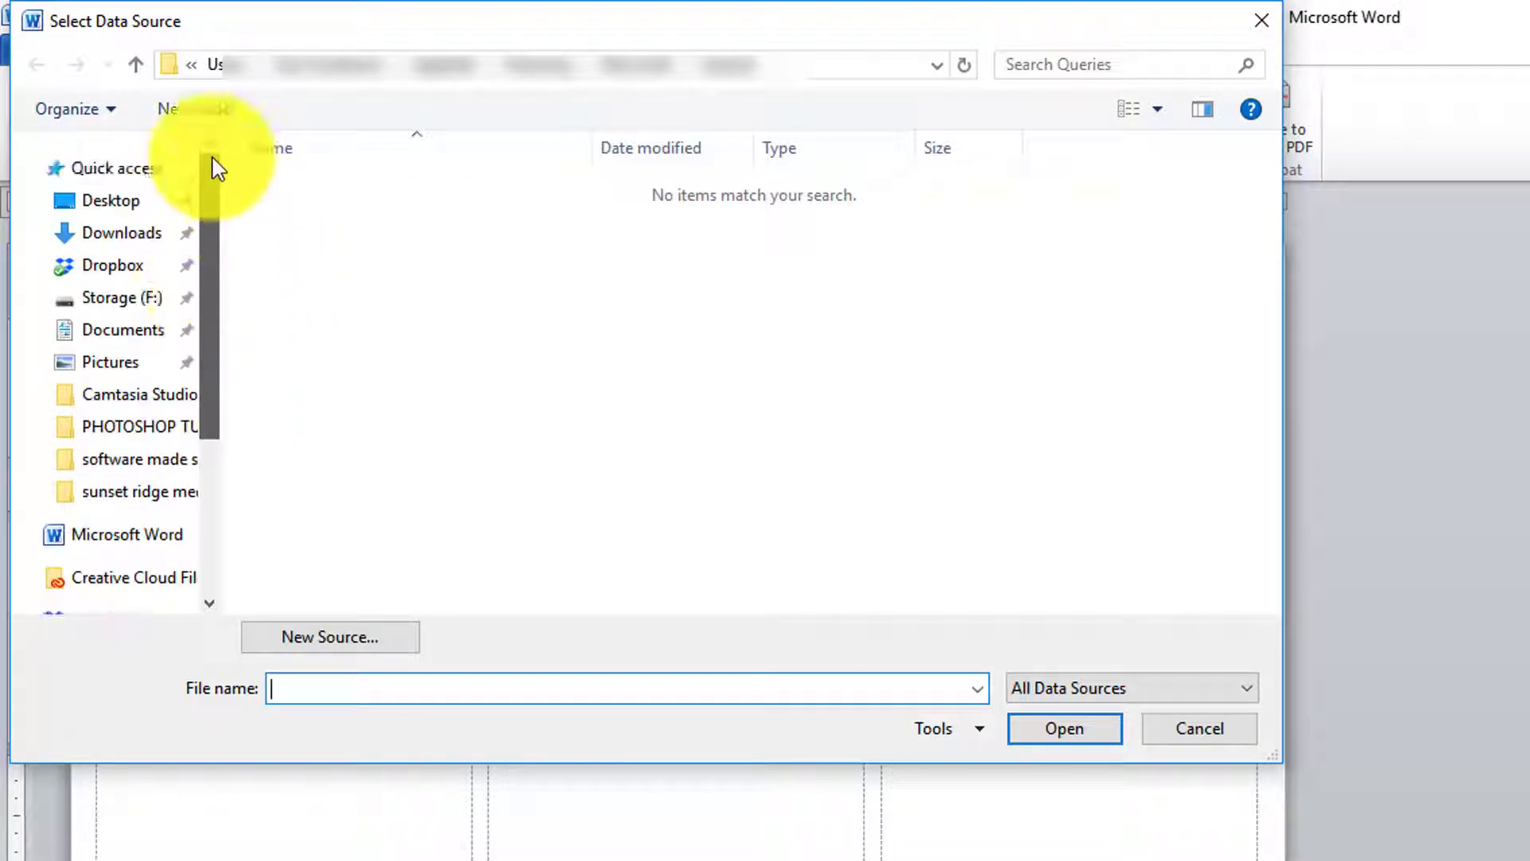
click(106, 202)
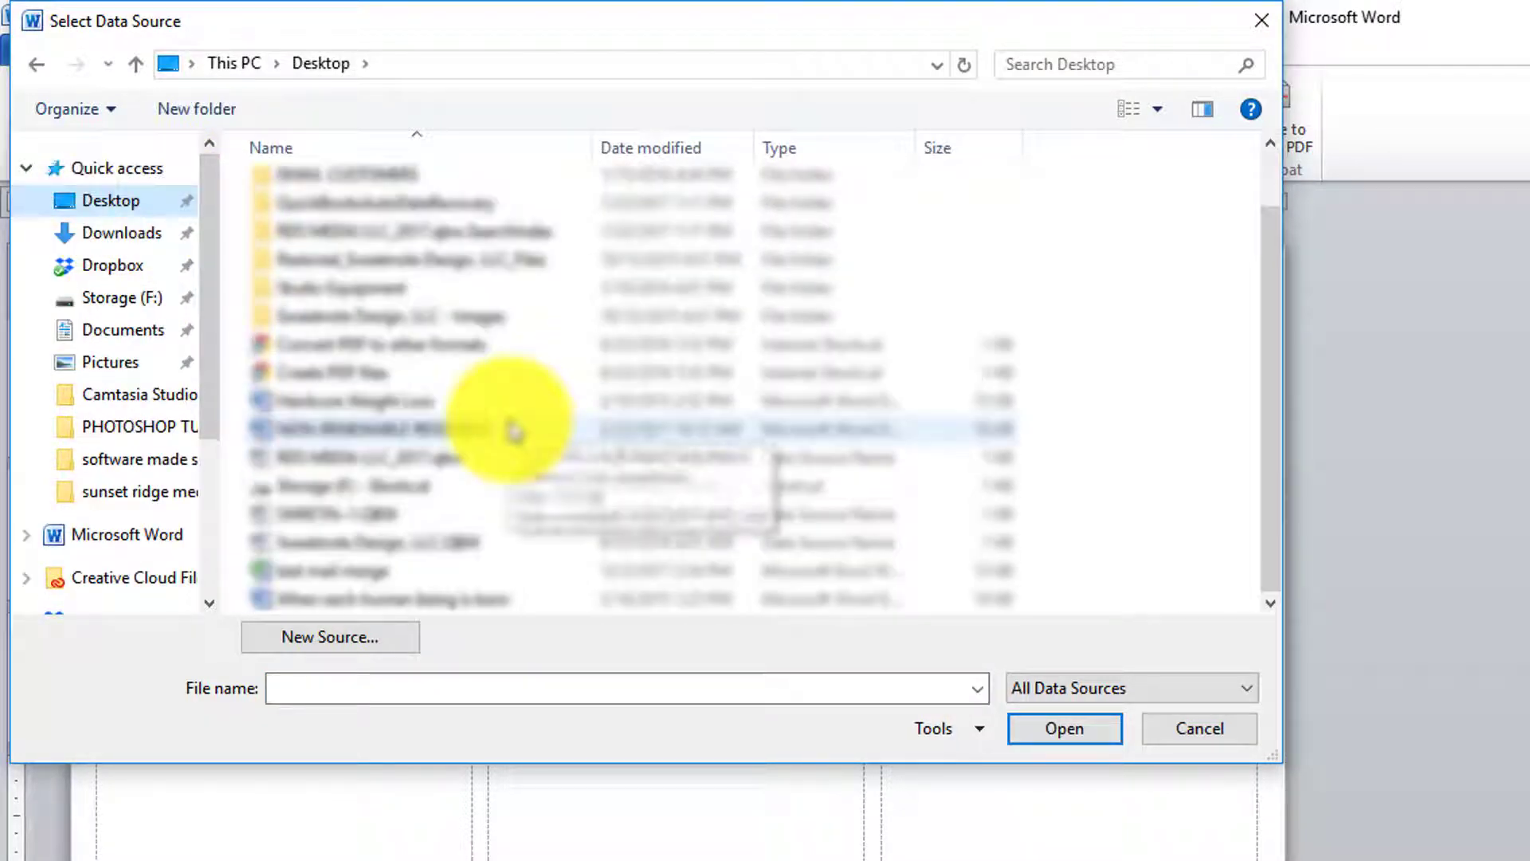
click(356, 578)
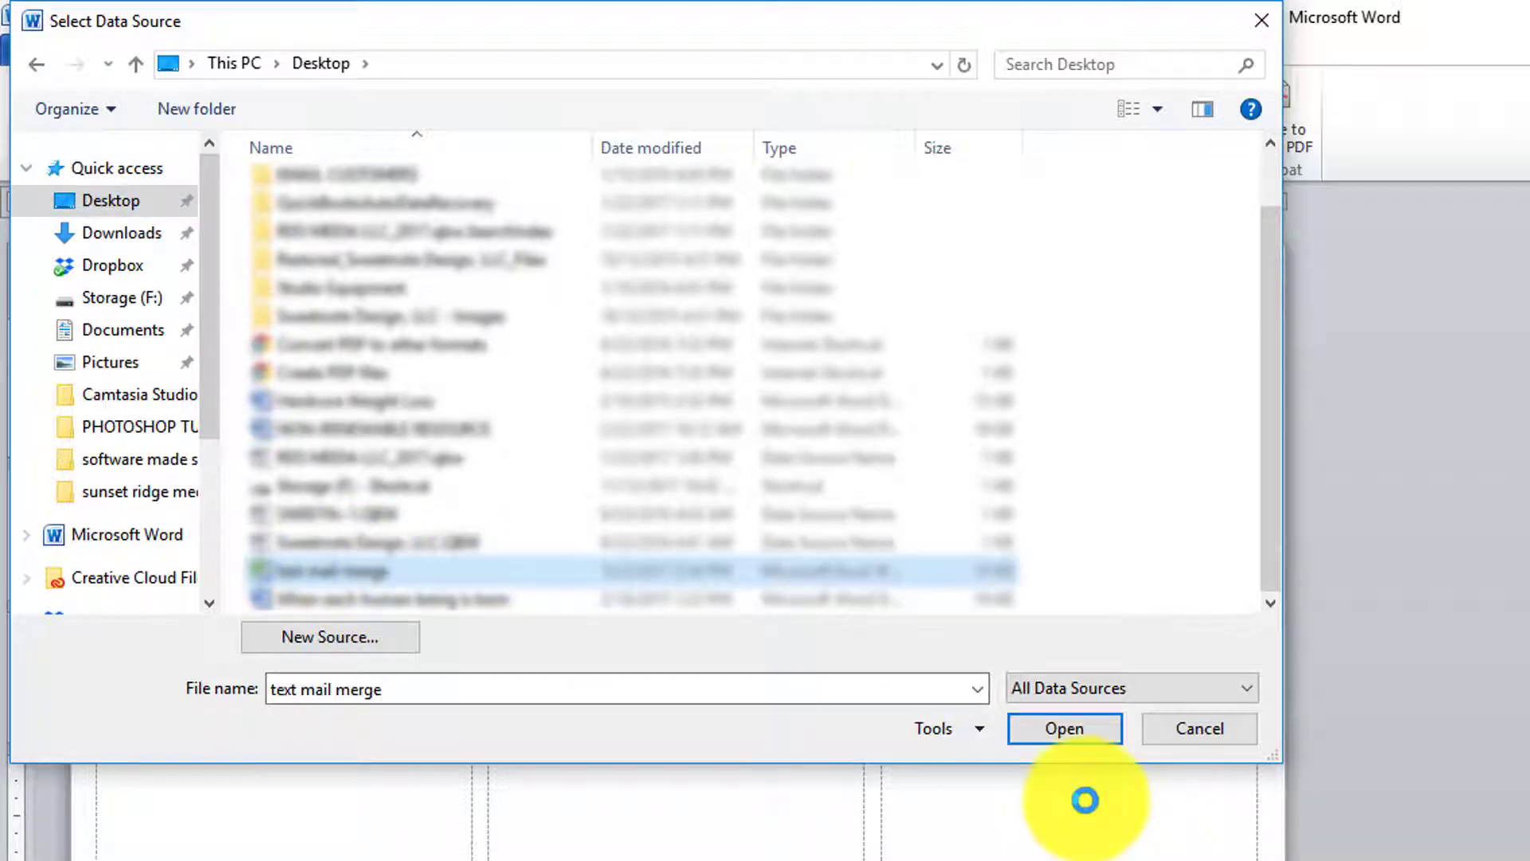
click(1065, 728)
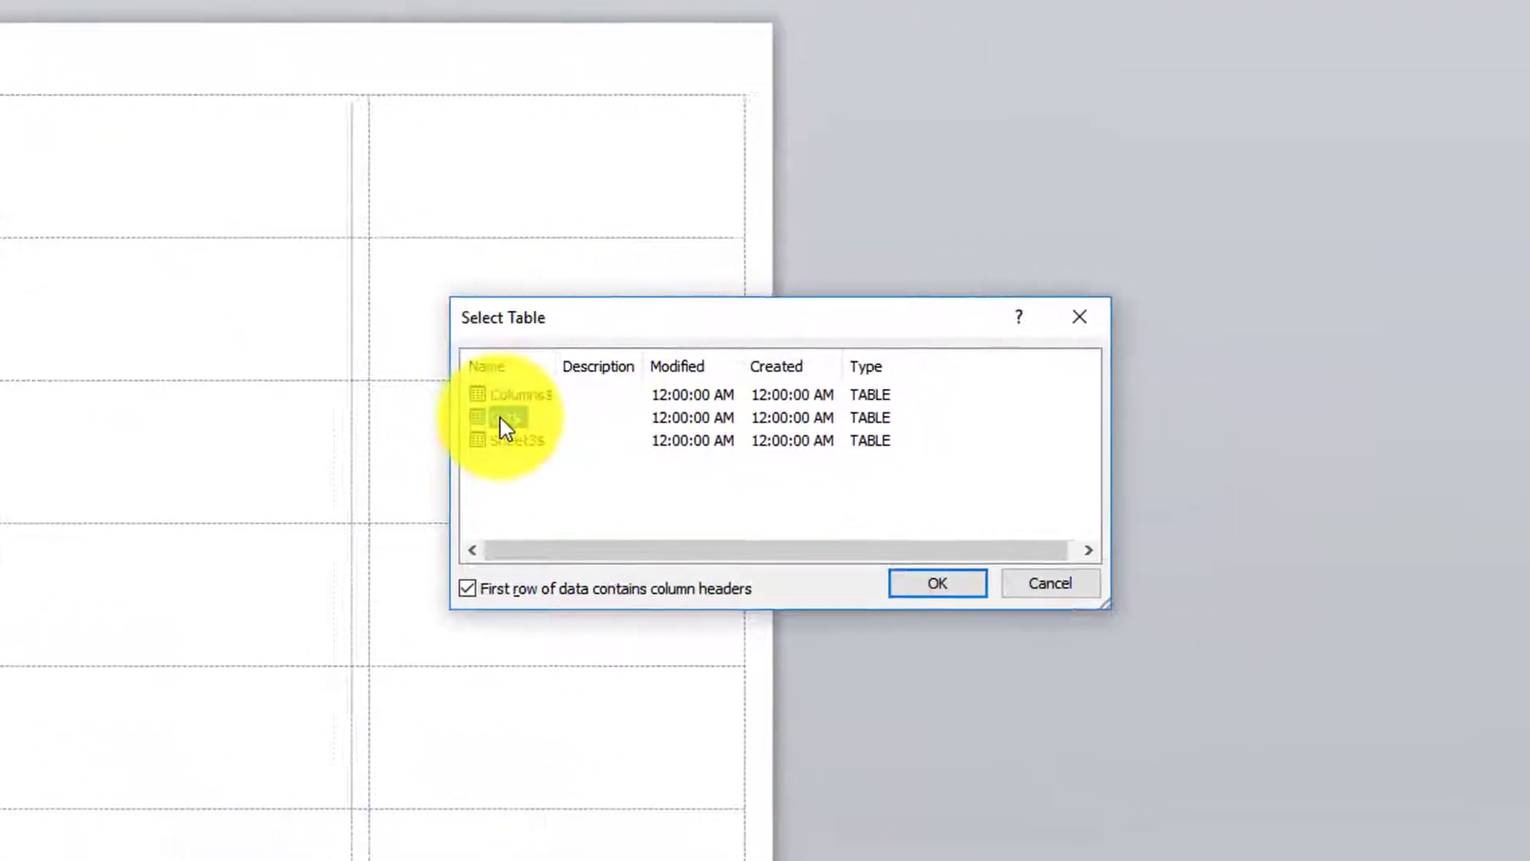
click(848, 566)
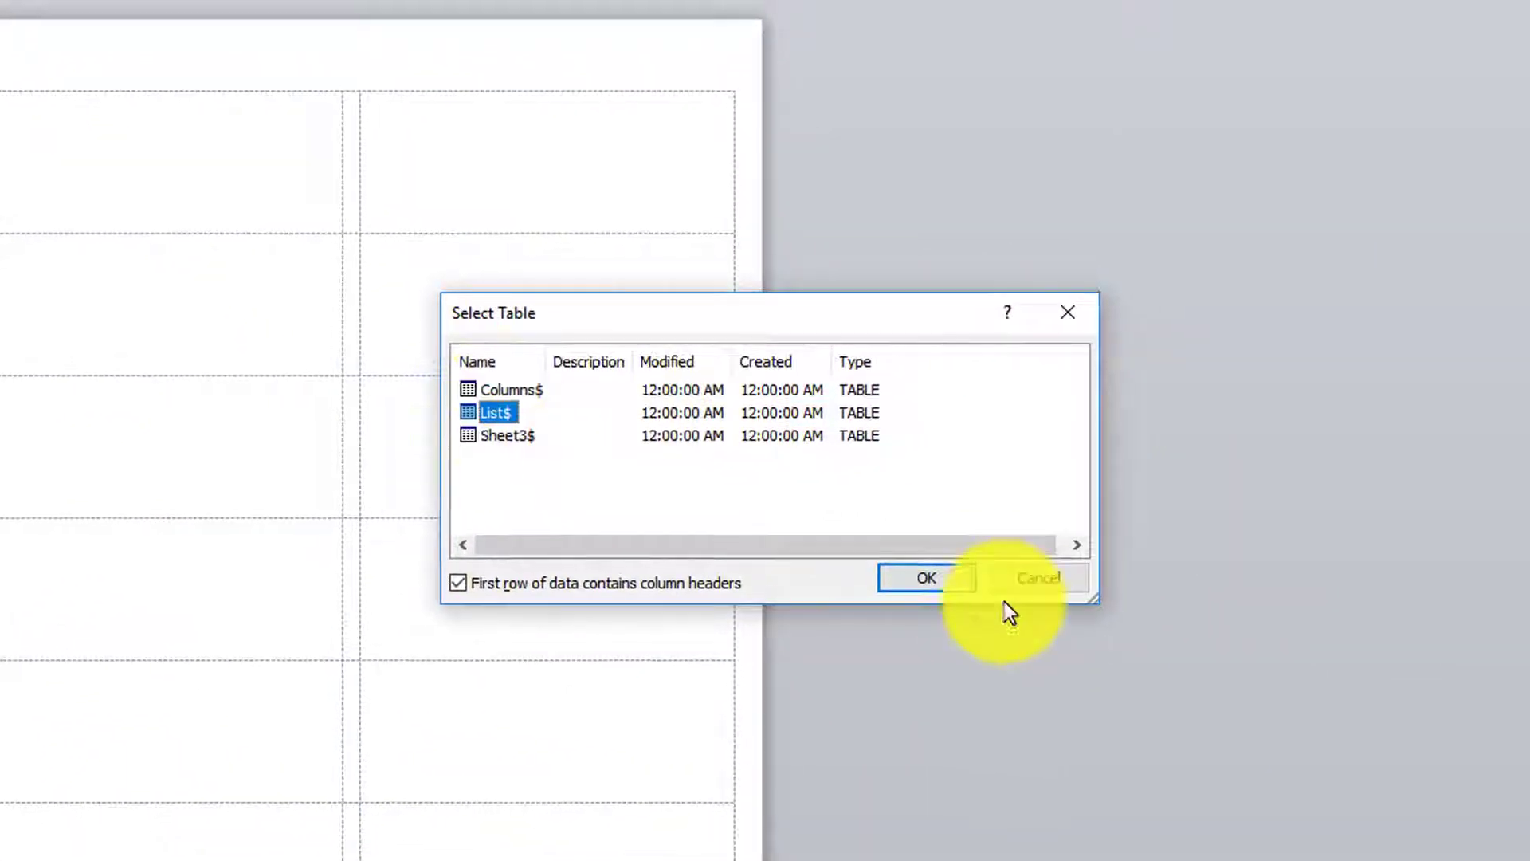
click(856, 476)
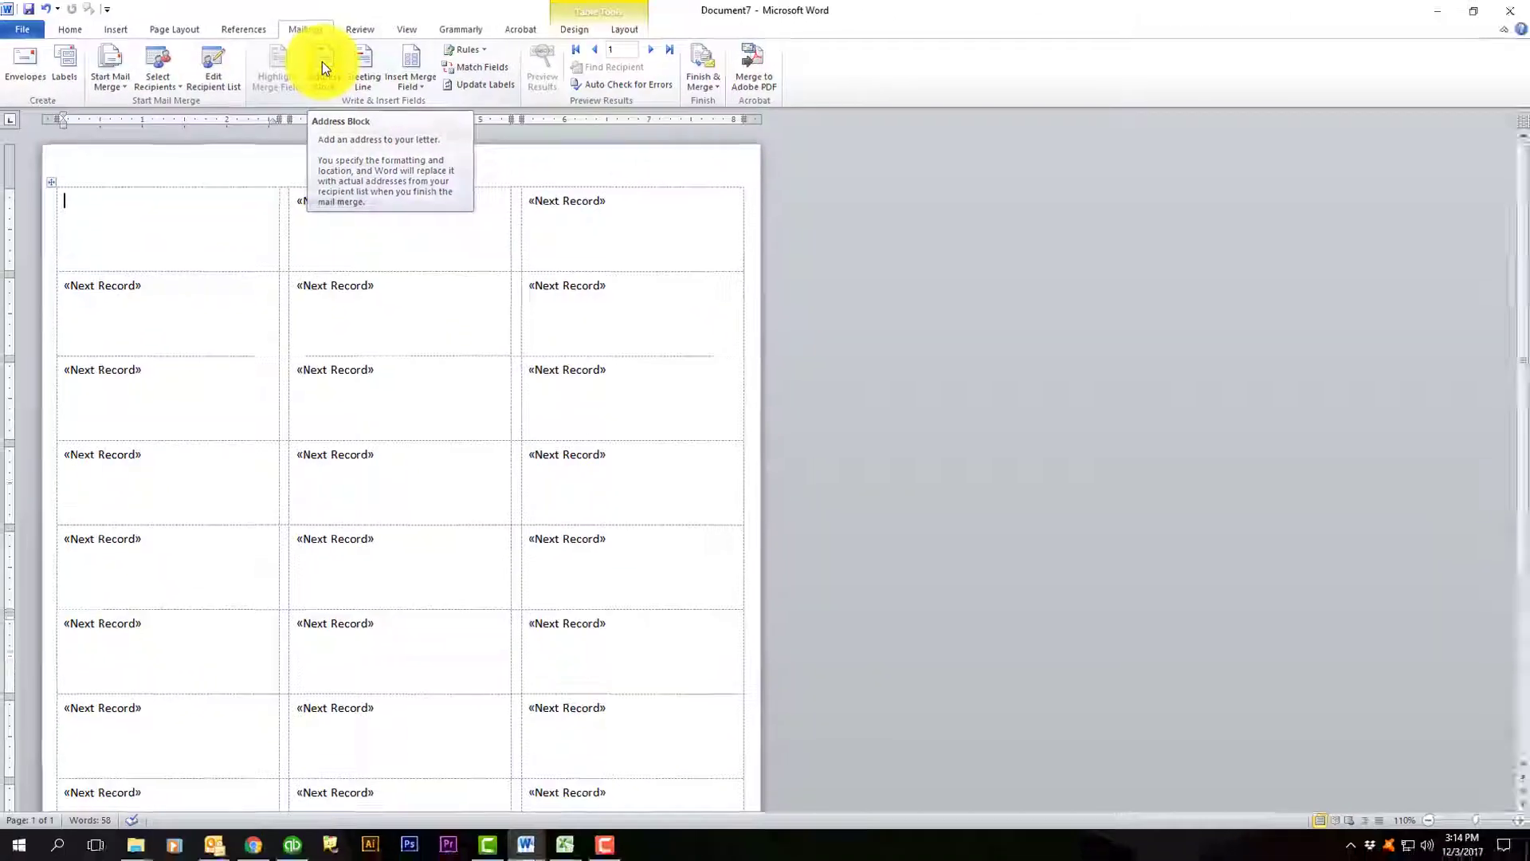
Step: Start an address block for the first label and compare recipient name formats, choosing the Mr. Joshua Randall Jr. format
click(571, 161)
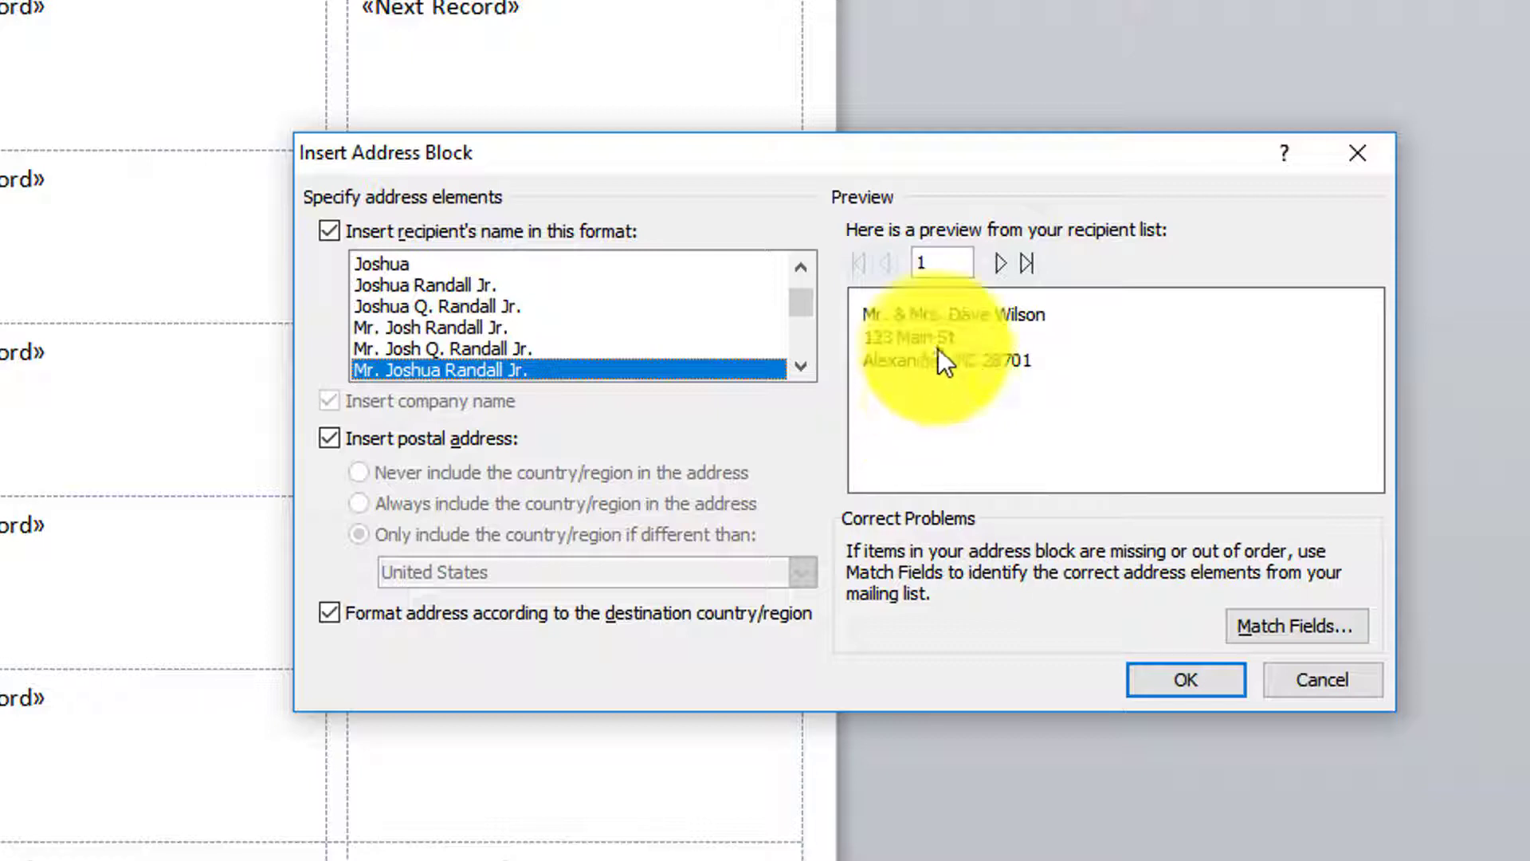
click(390, 308)
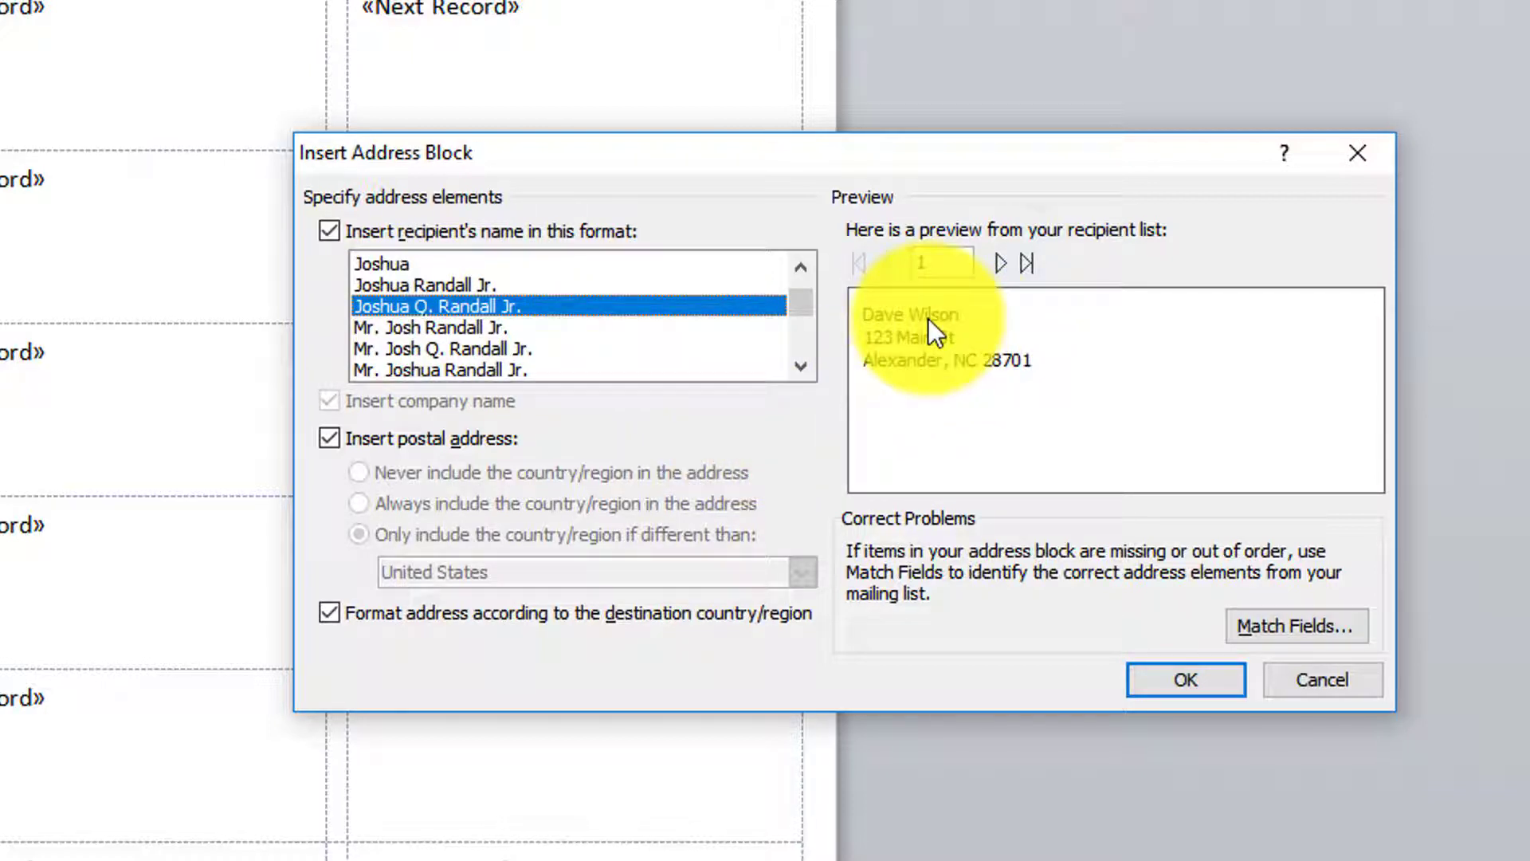
click(453, 370)
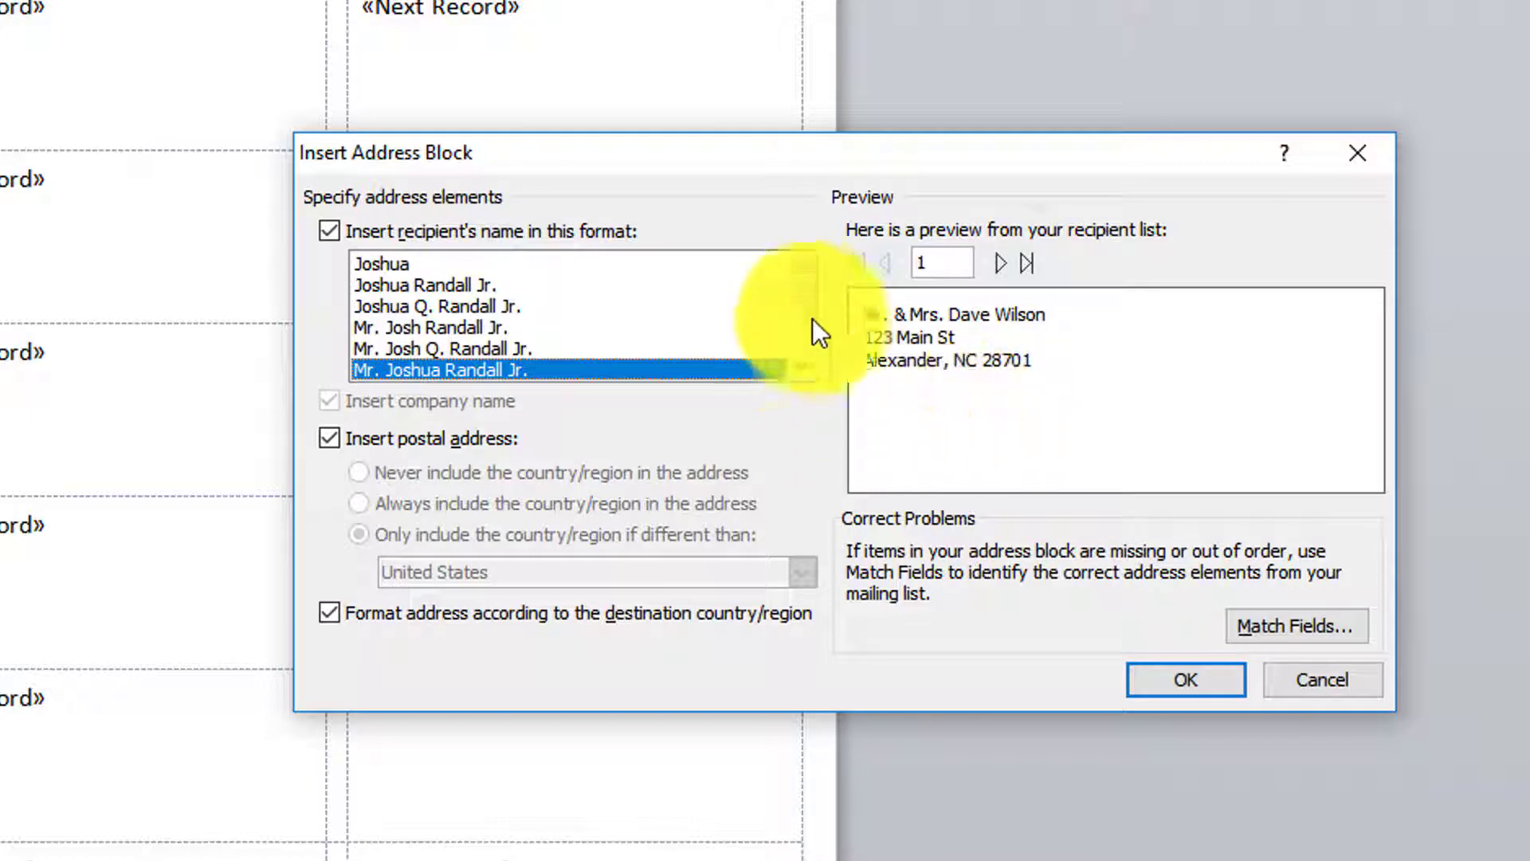
click(796, 365)
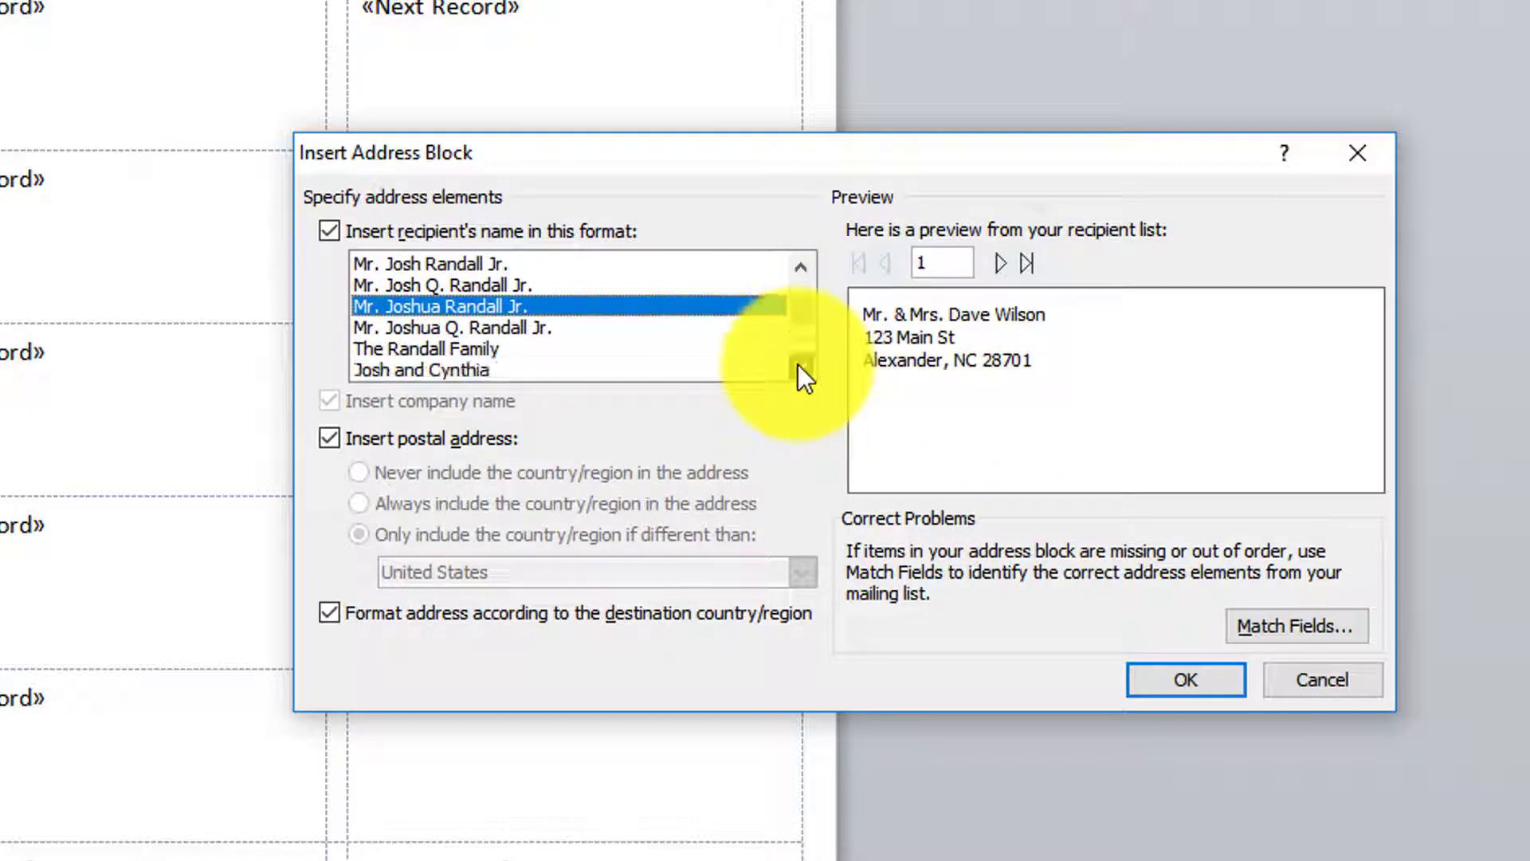
click(797, 365)
click(797, 365)
drag(801, 319, 810, 277)
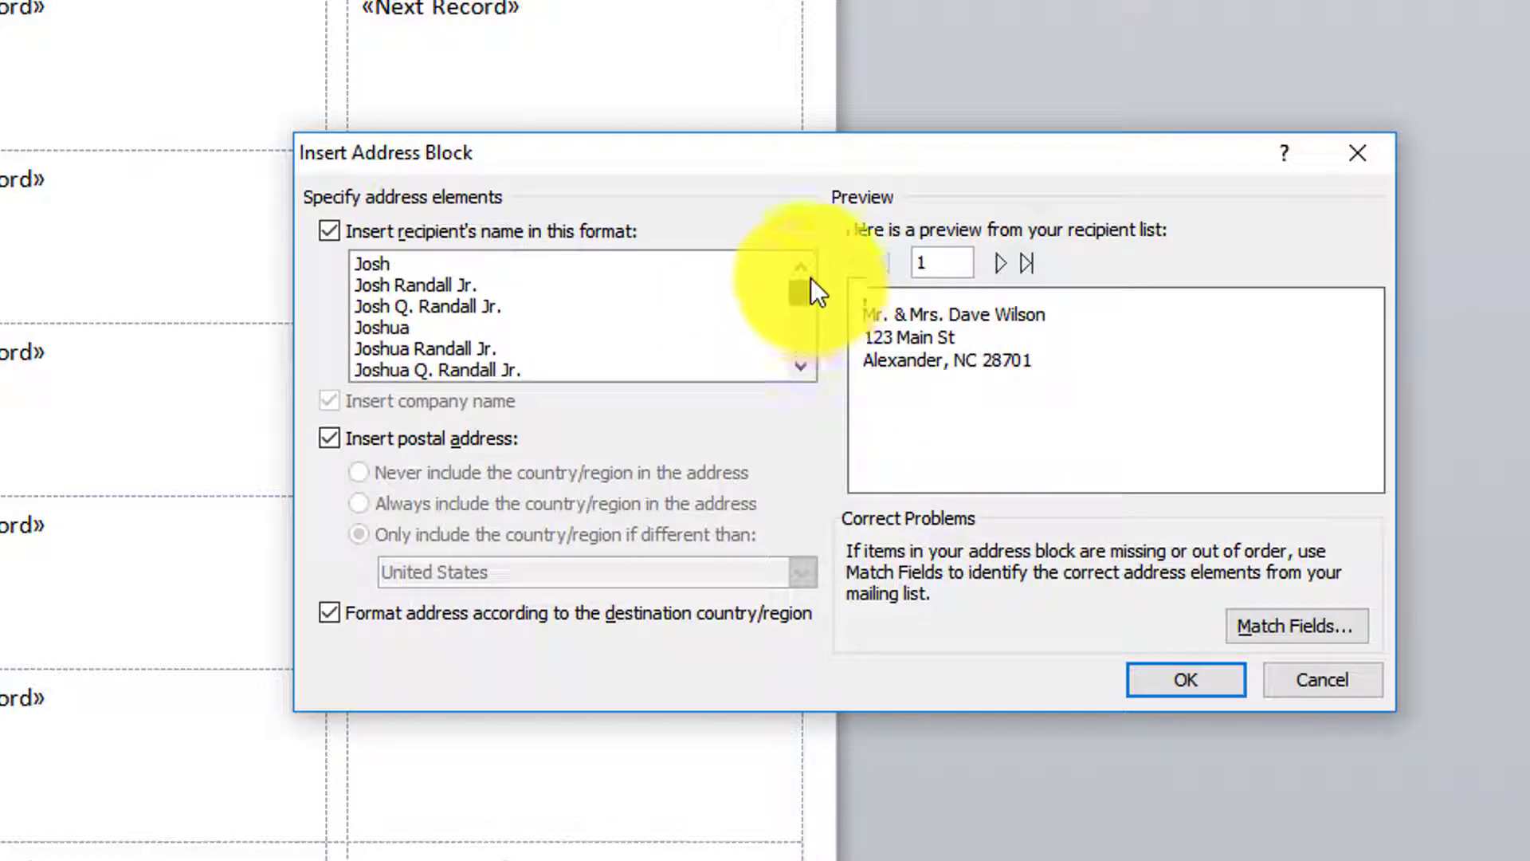
click(801, 365)
click(801, 365)
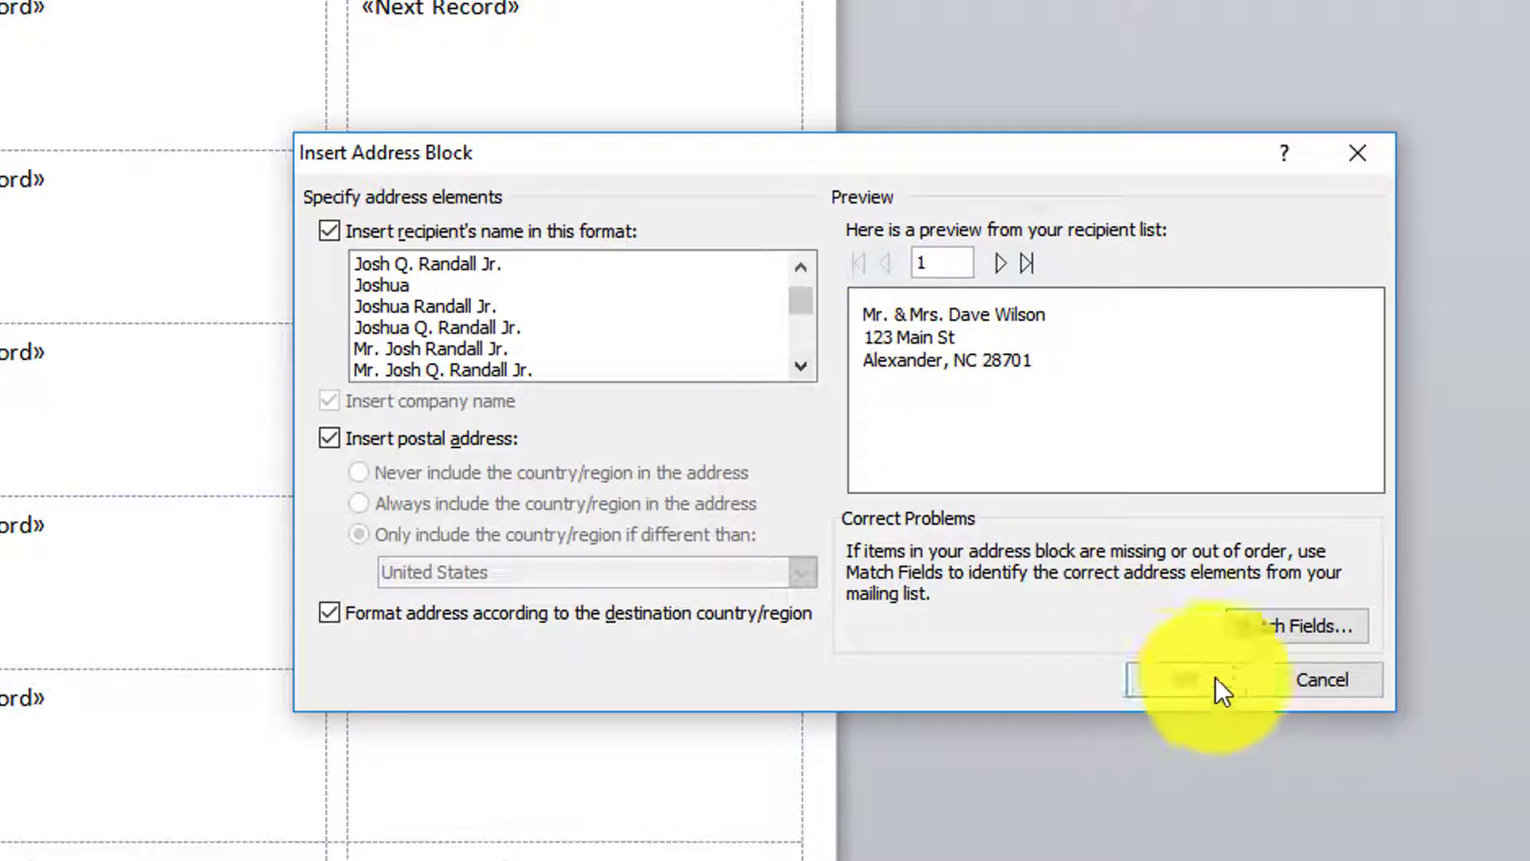
Step: Check the address block's field matching with Postal Code matched to ZIP, and insert the block into the first label
click(1299, 626)
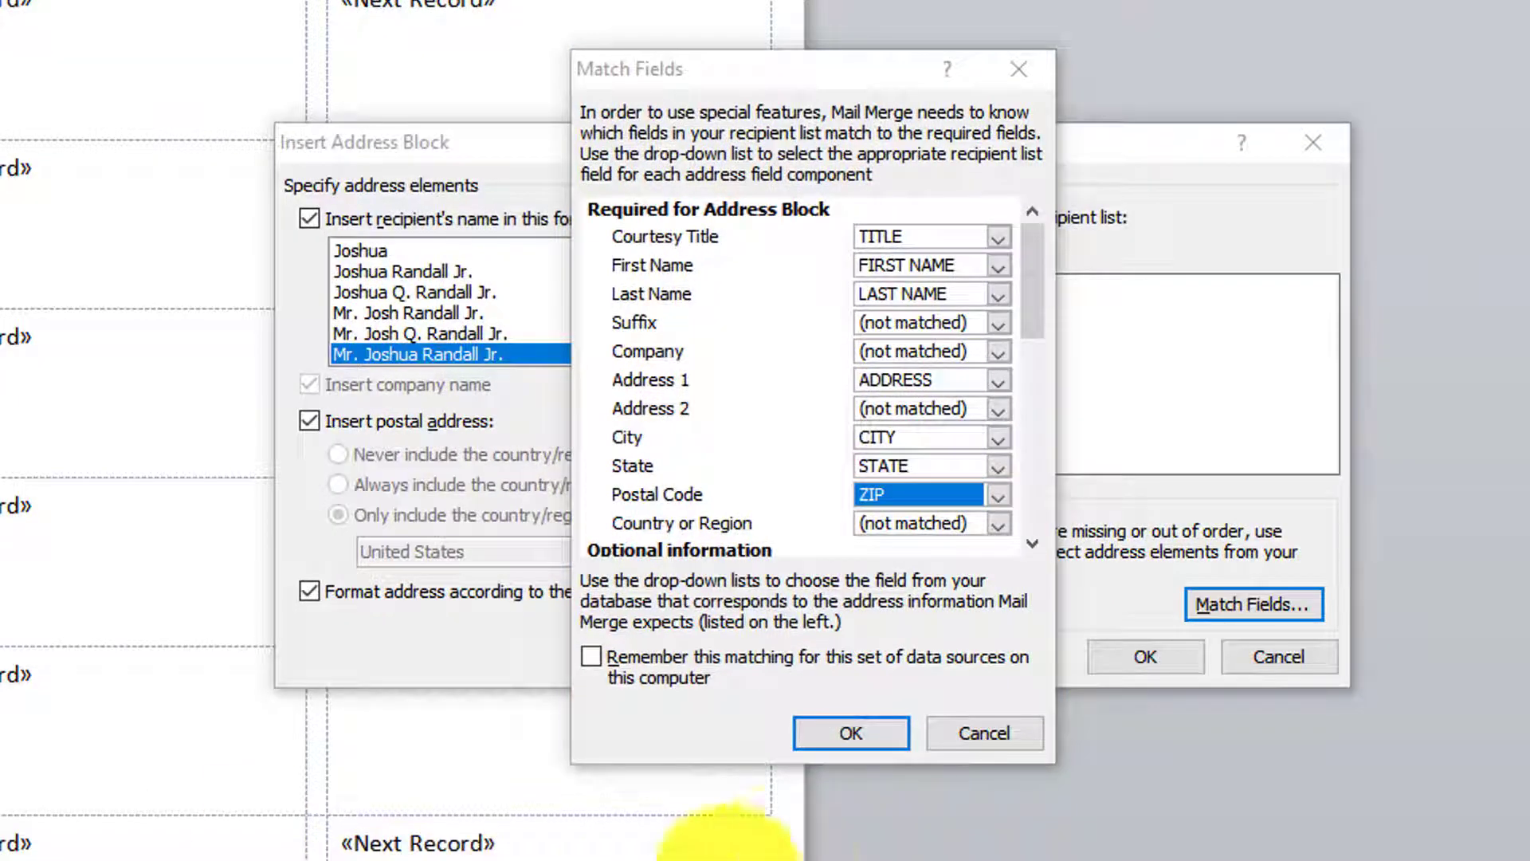
click(878, 749)
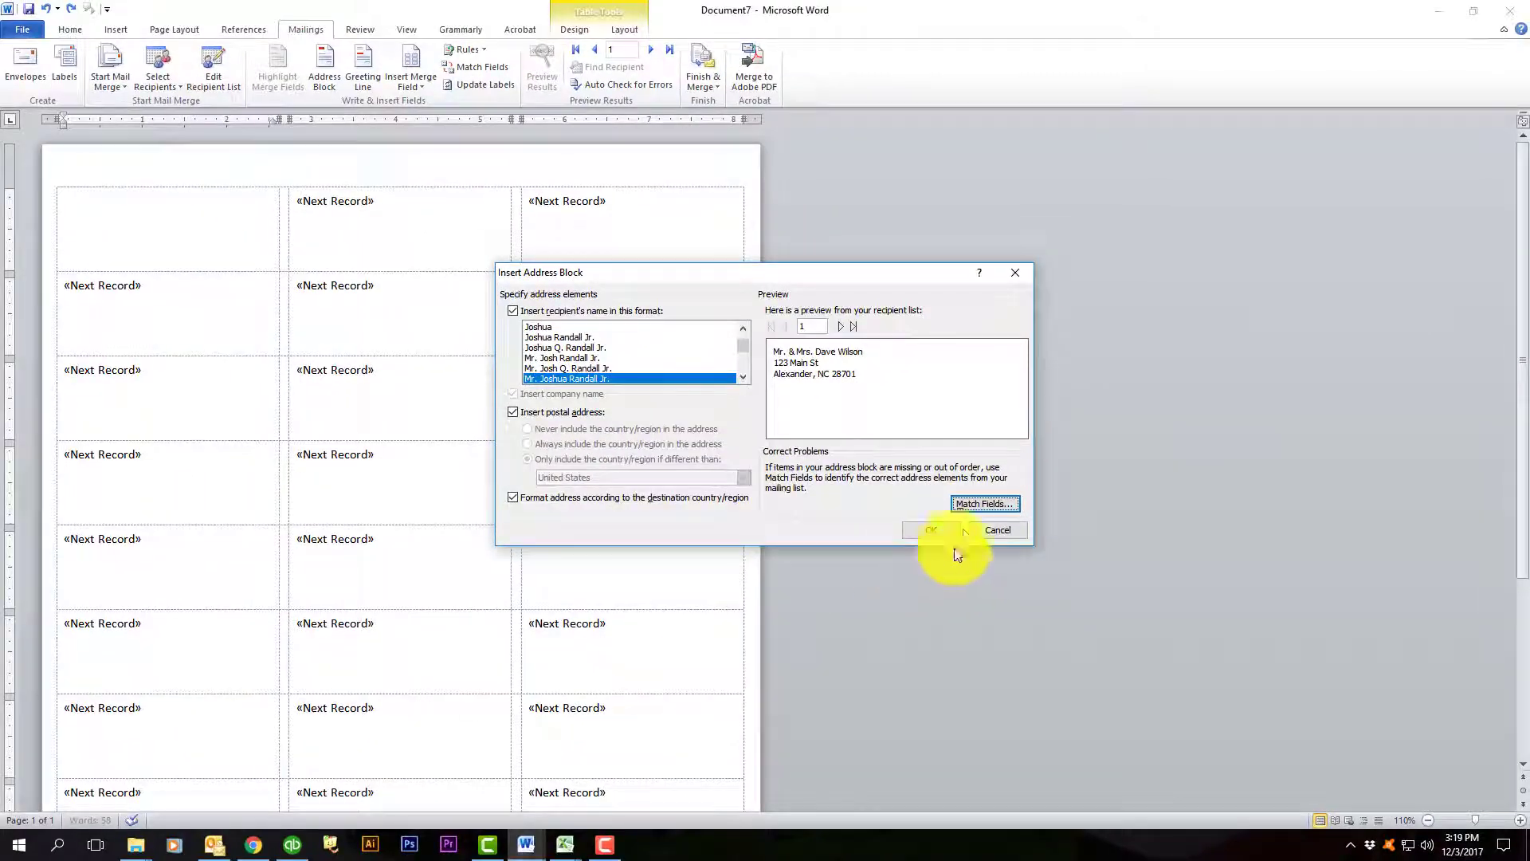
click(931, 530)
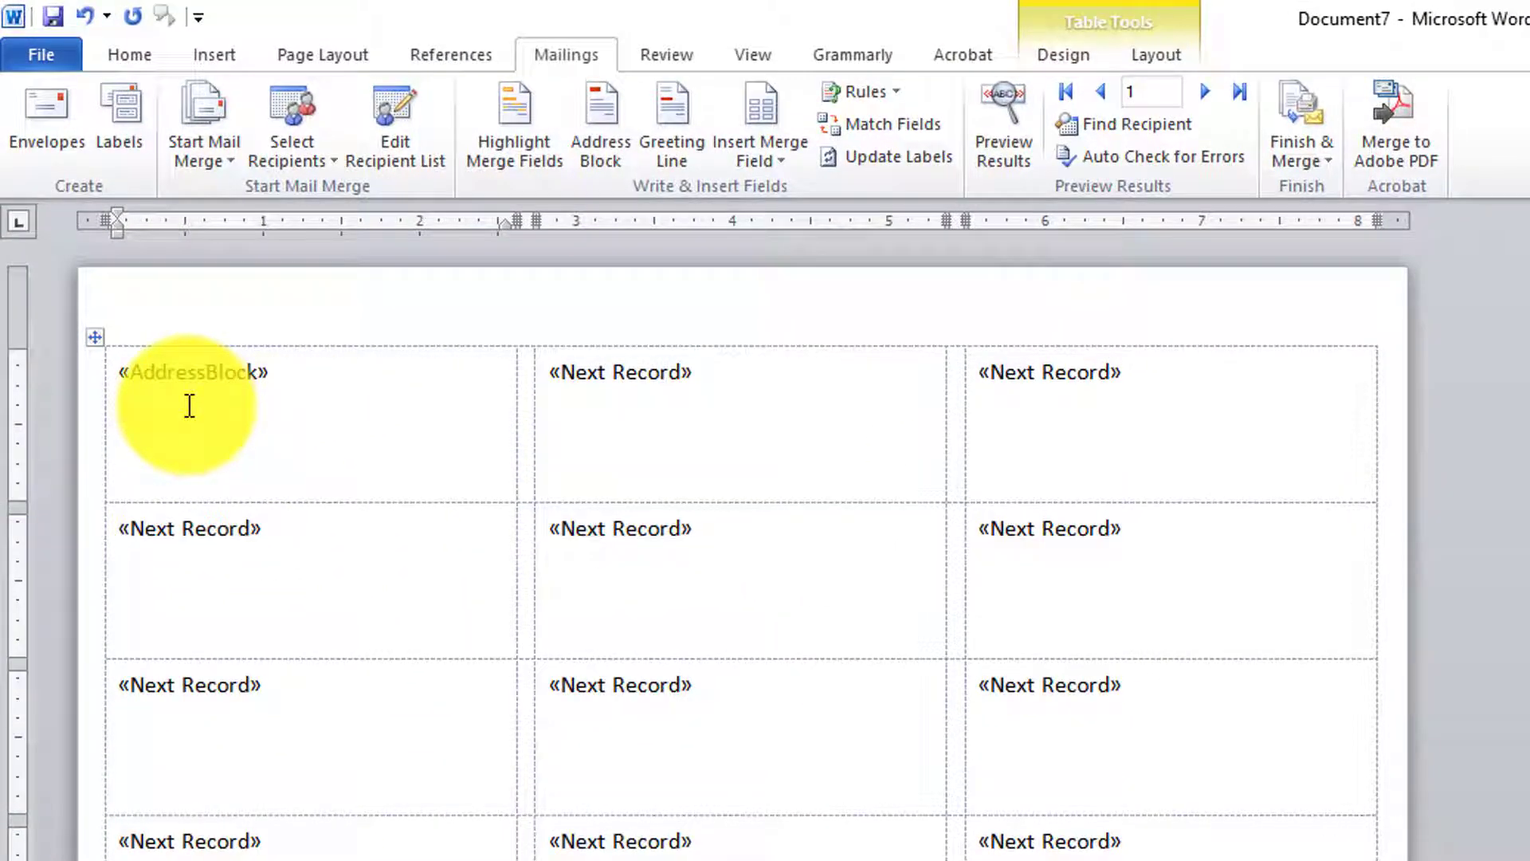
Step: Update the labels so that the first label's address block is copied to every label on the sheet
click(189, 406)
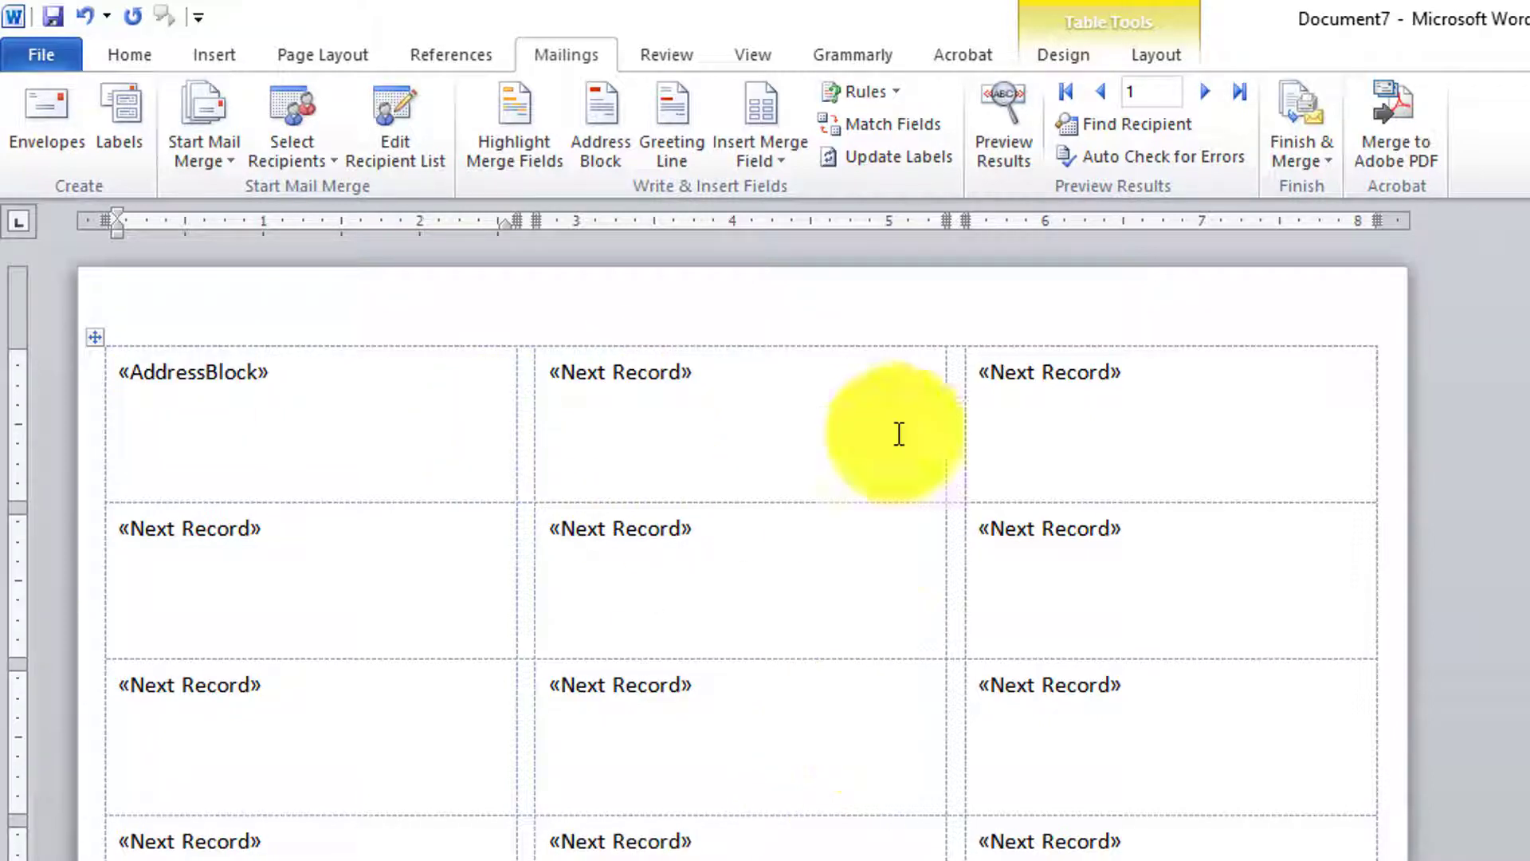
click(882, 153)
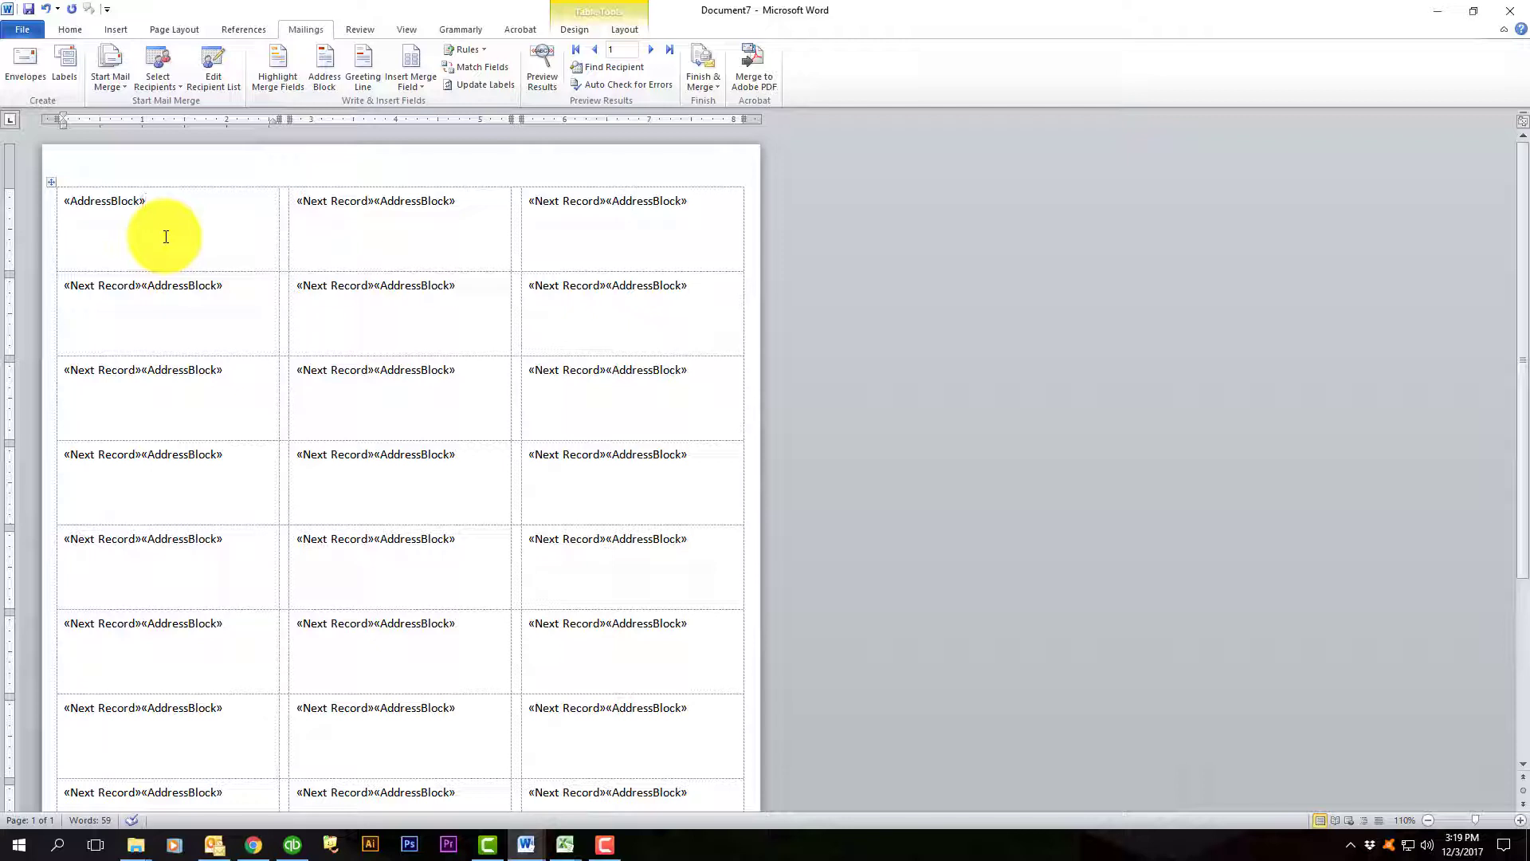
click(103, 204)
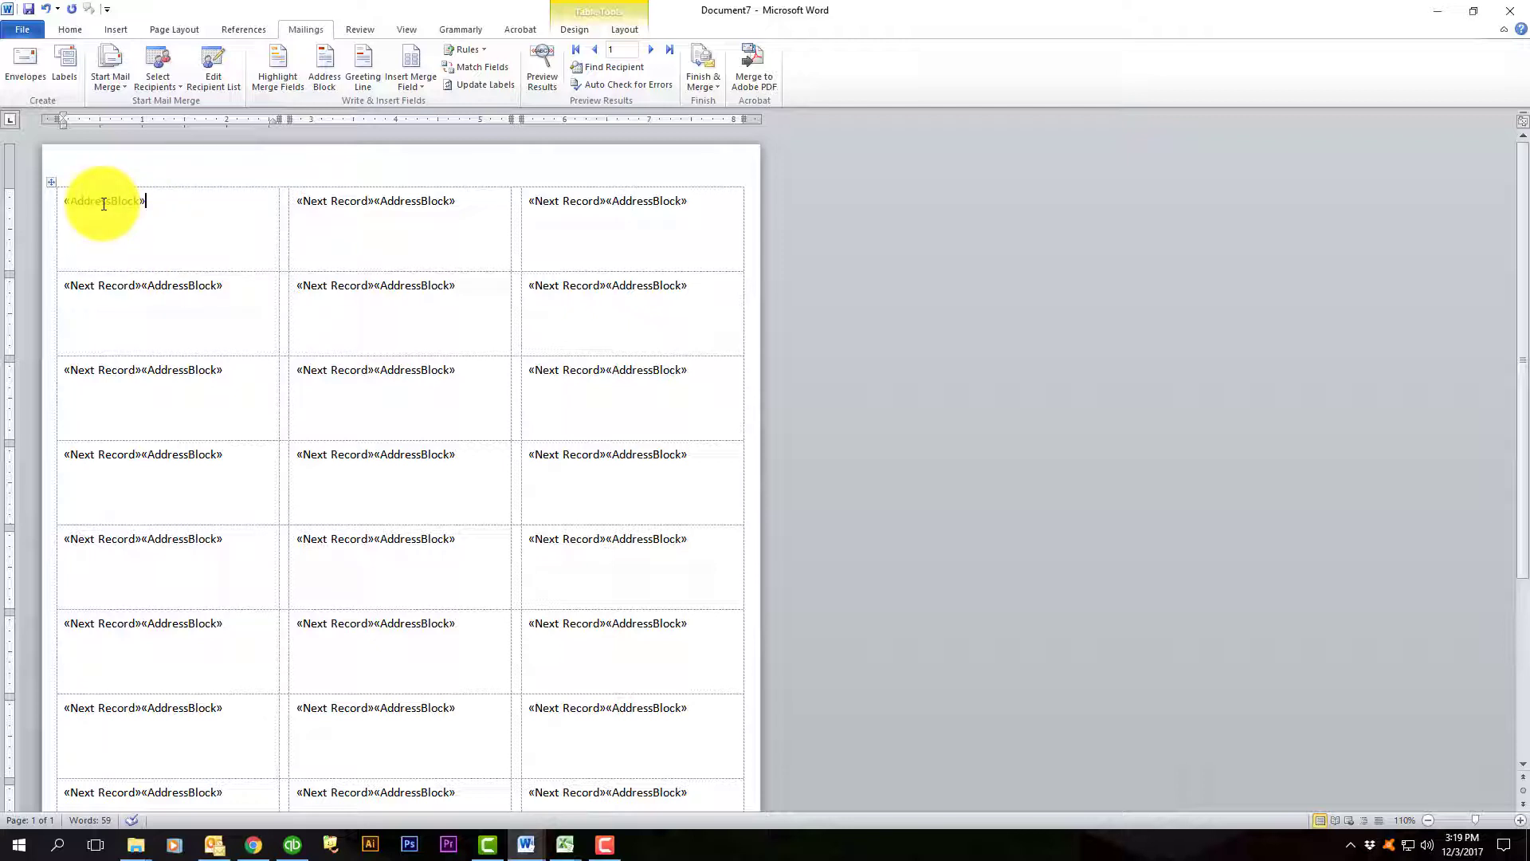
click(299, 199)
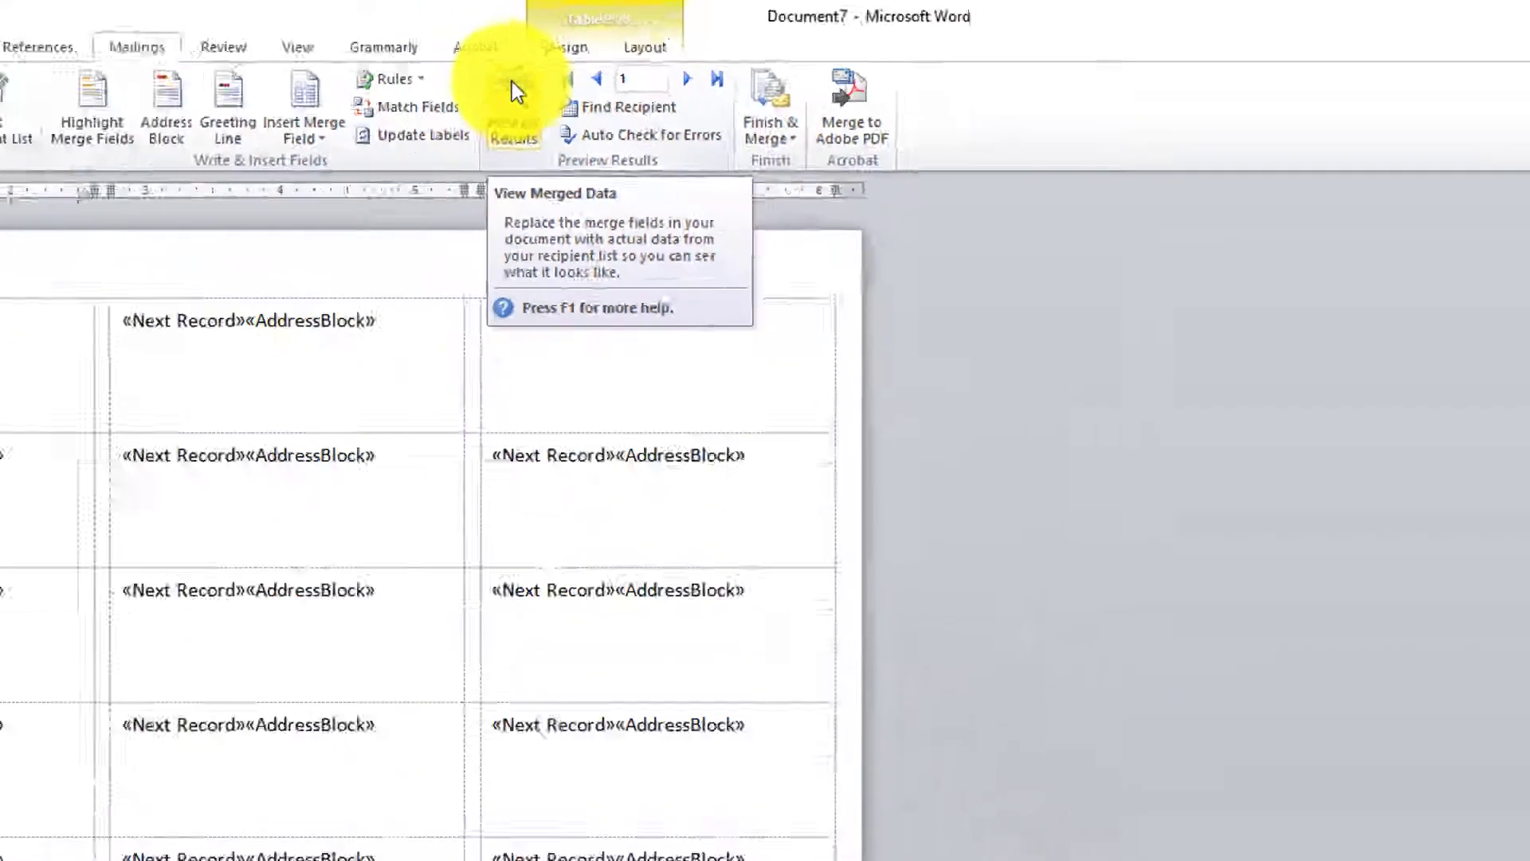
Step: Preview the merged labels and check the zip code in the third label of the first row
click(381, 219)
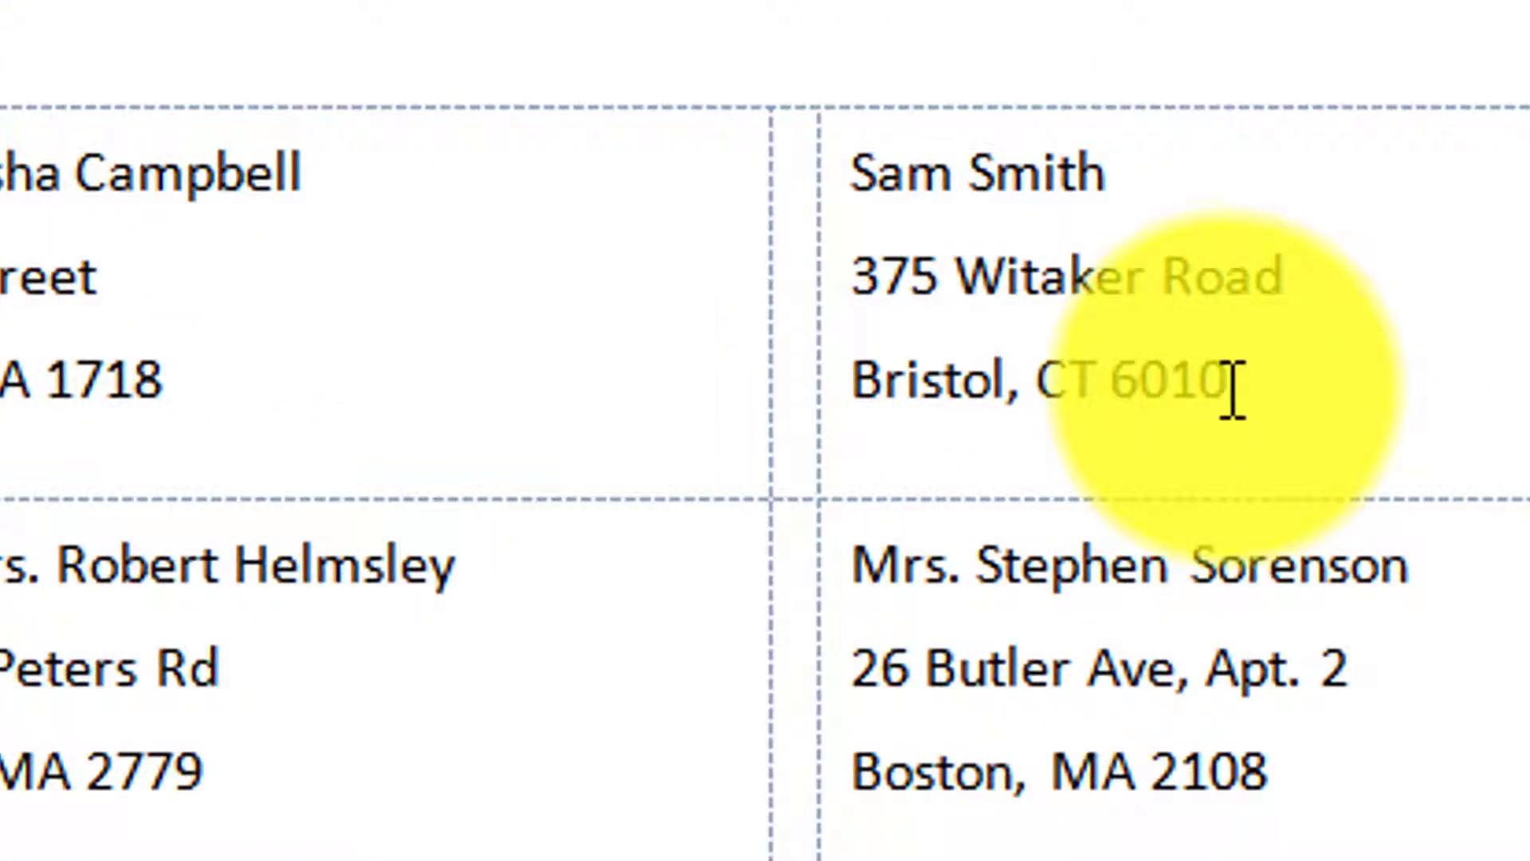
click(1224, 398)
double_click(1224, 399)
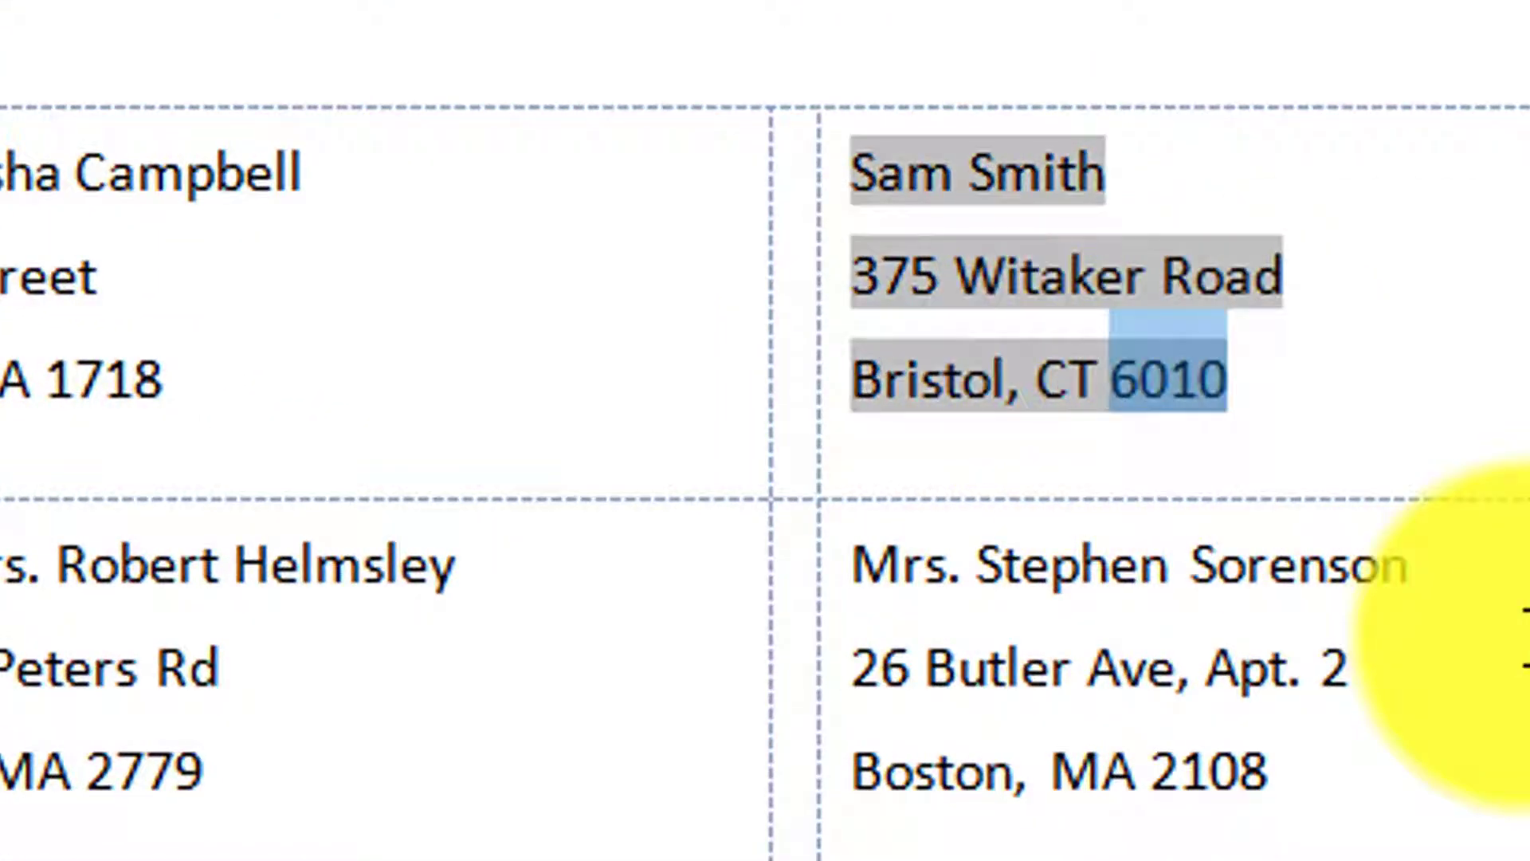
click(1259, 391)
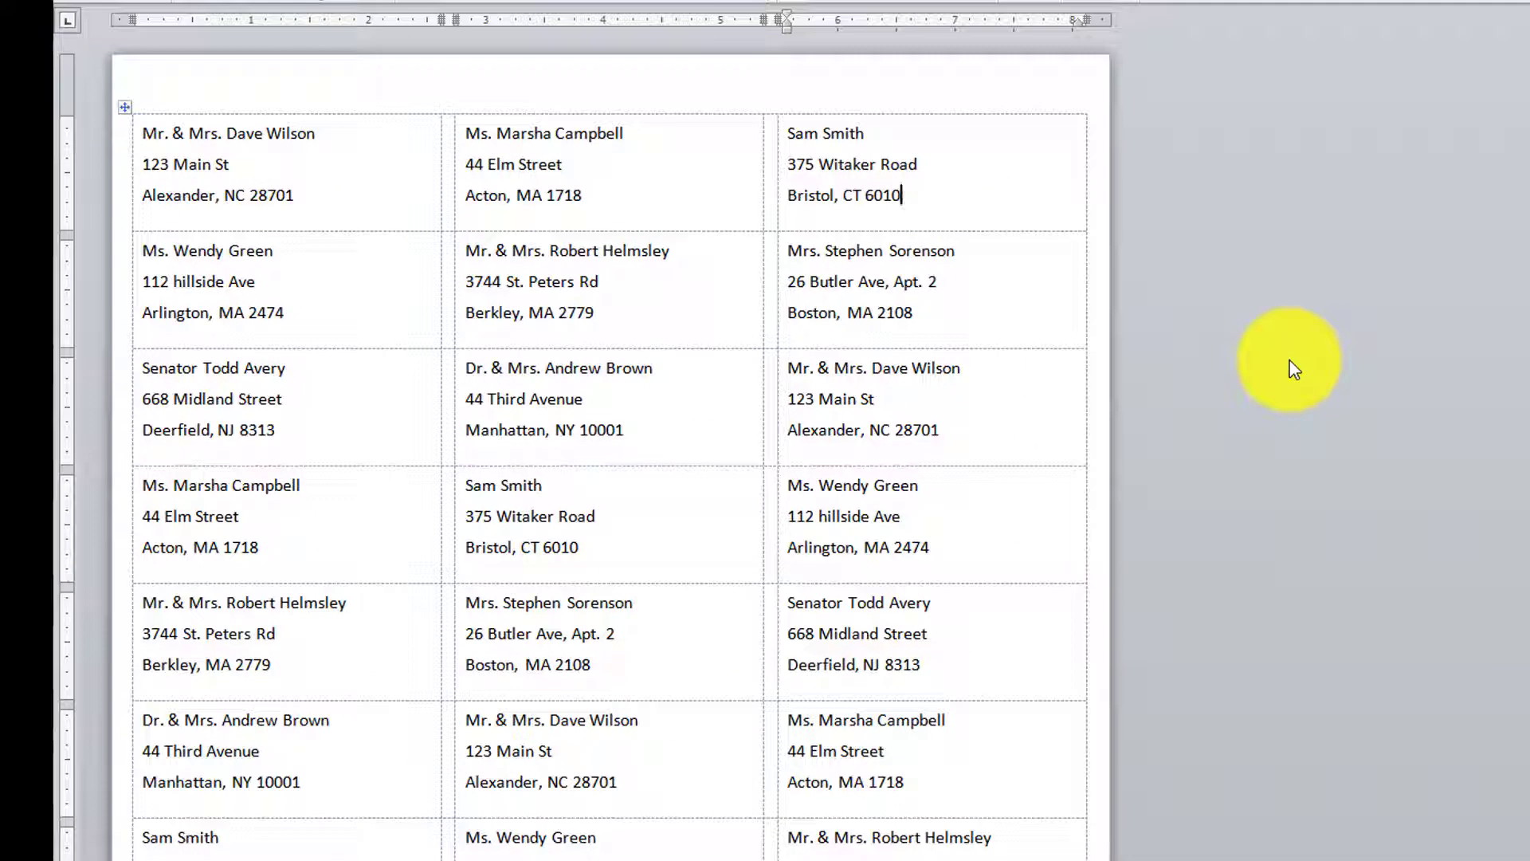
click(931, 314)
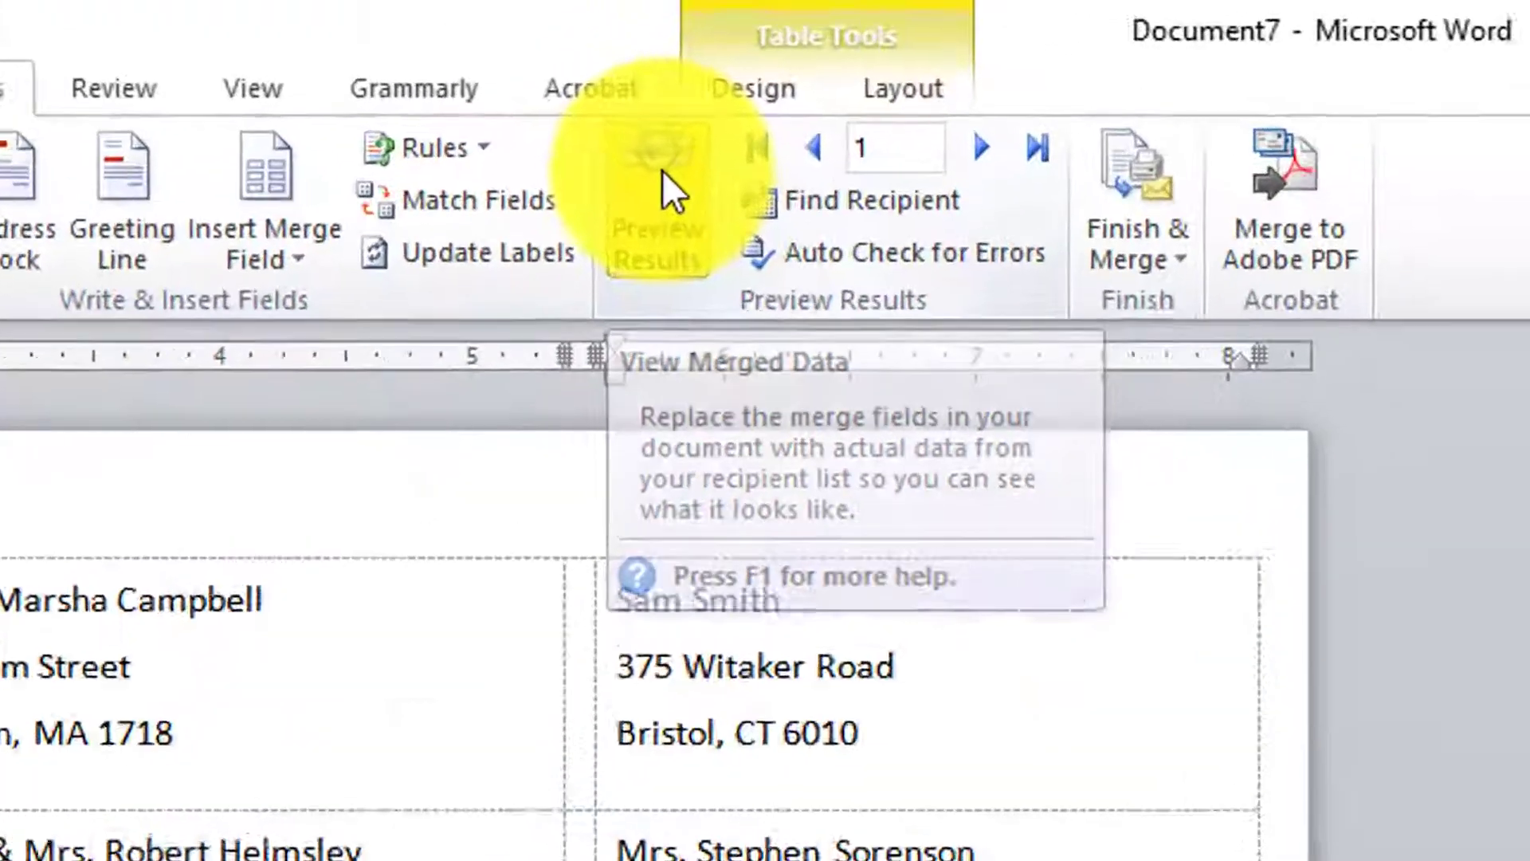
Step: Turn off the preview, match Postal Code to the second zip field listed directly after ZIP, and preview the labels again
click(563, 74)
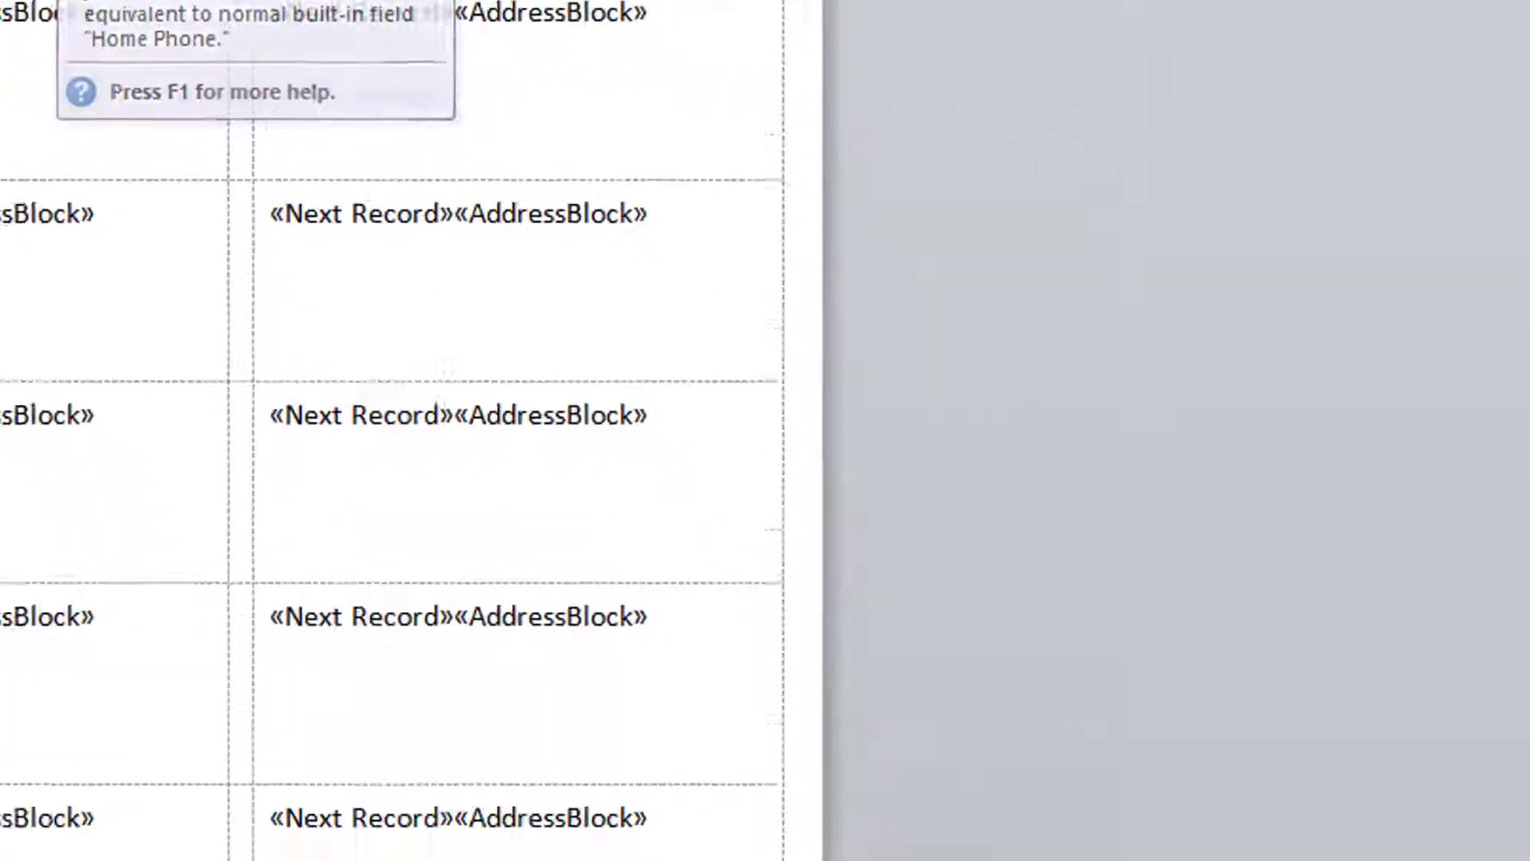
click(446, 216)
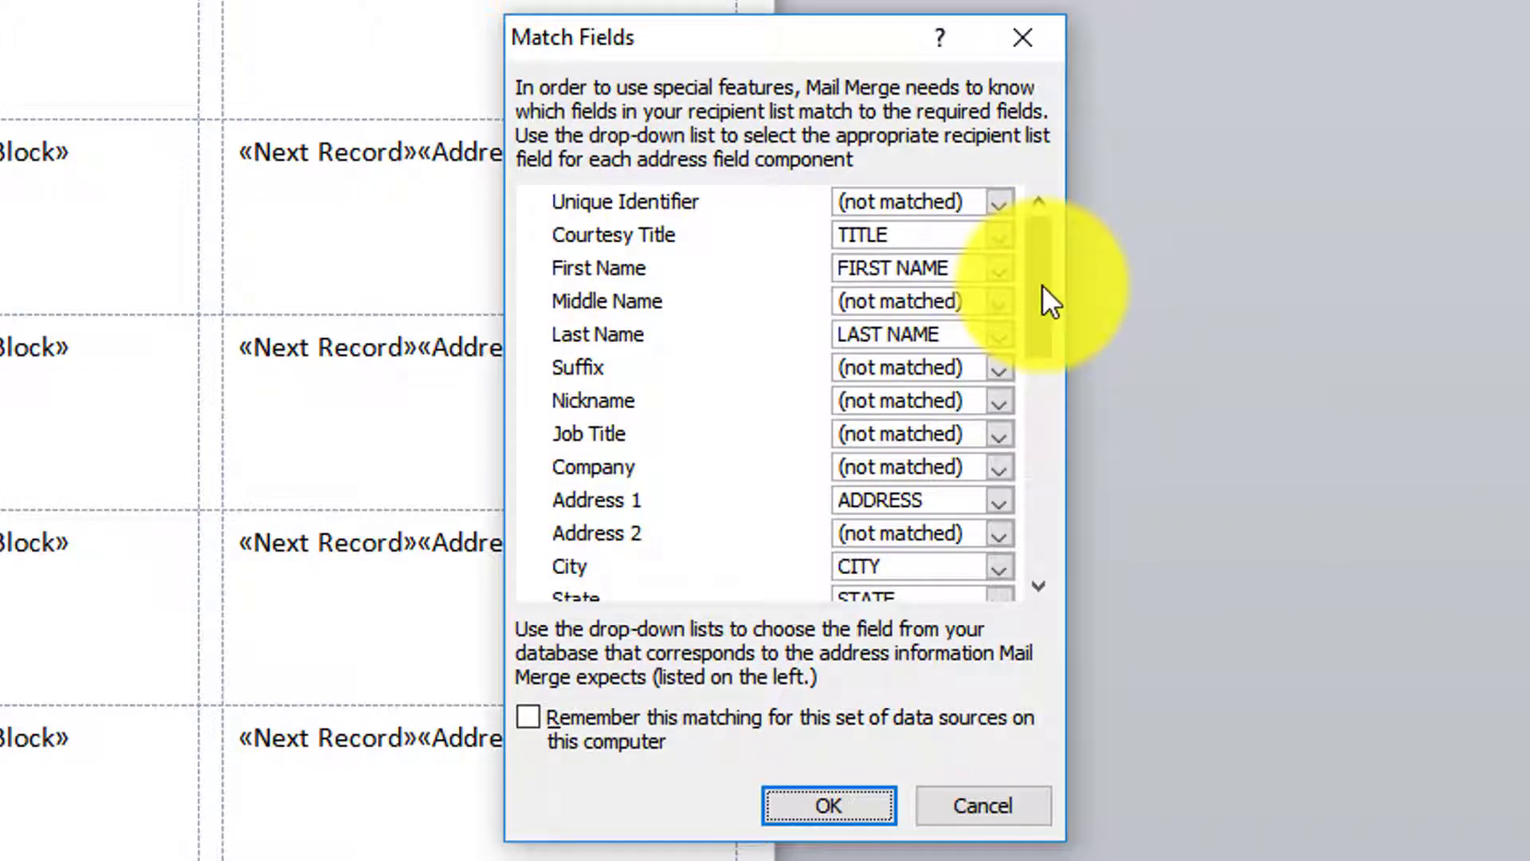
drag(1042, 285, 1074, 351)
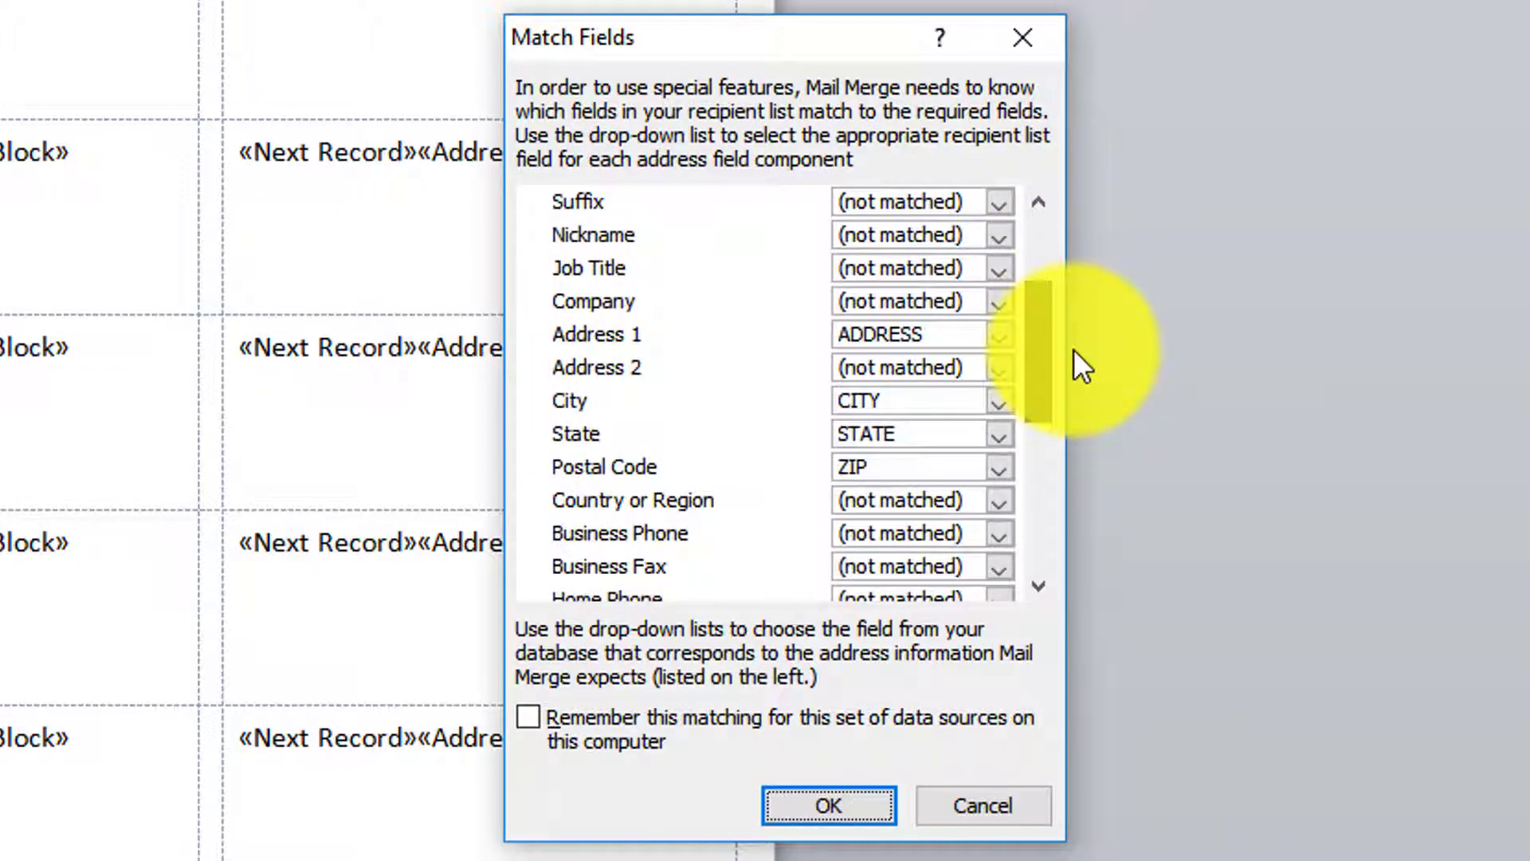
click(1006, 467)
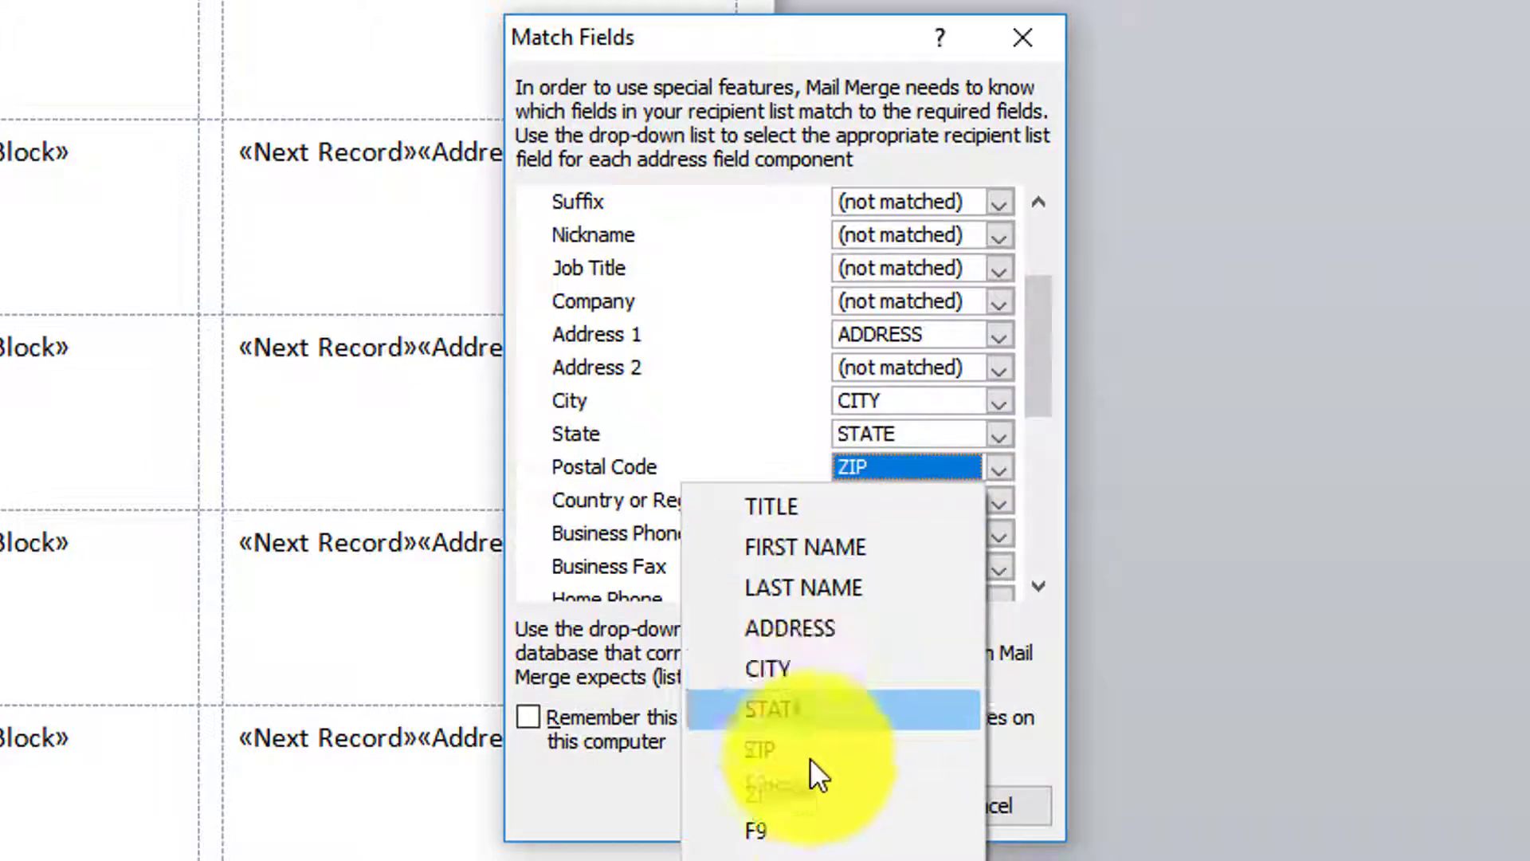
click(793, 789)
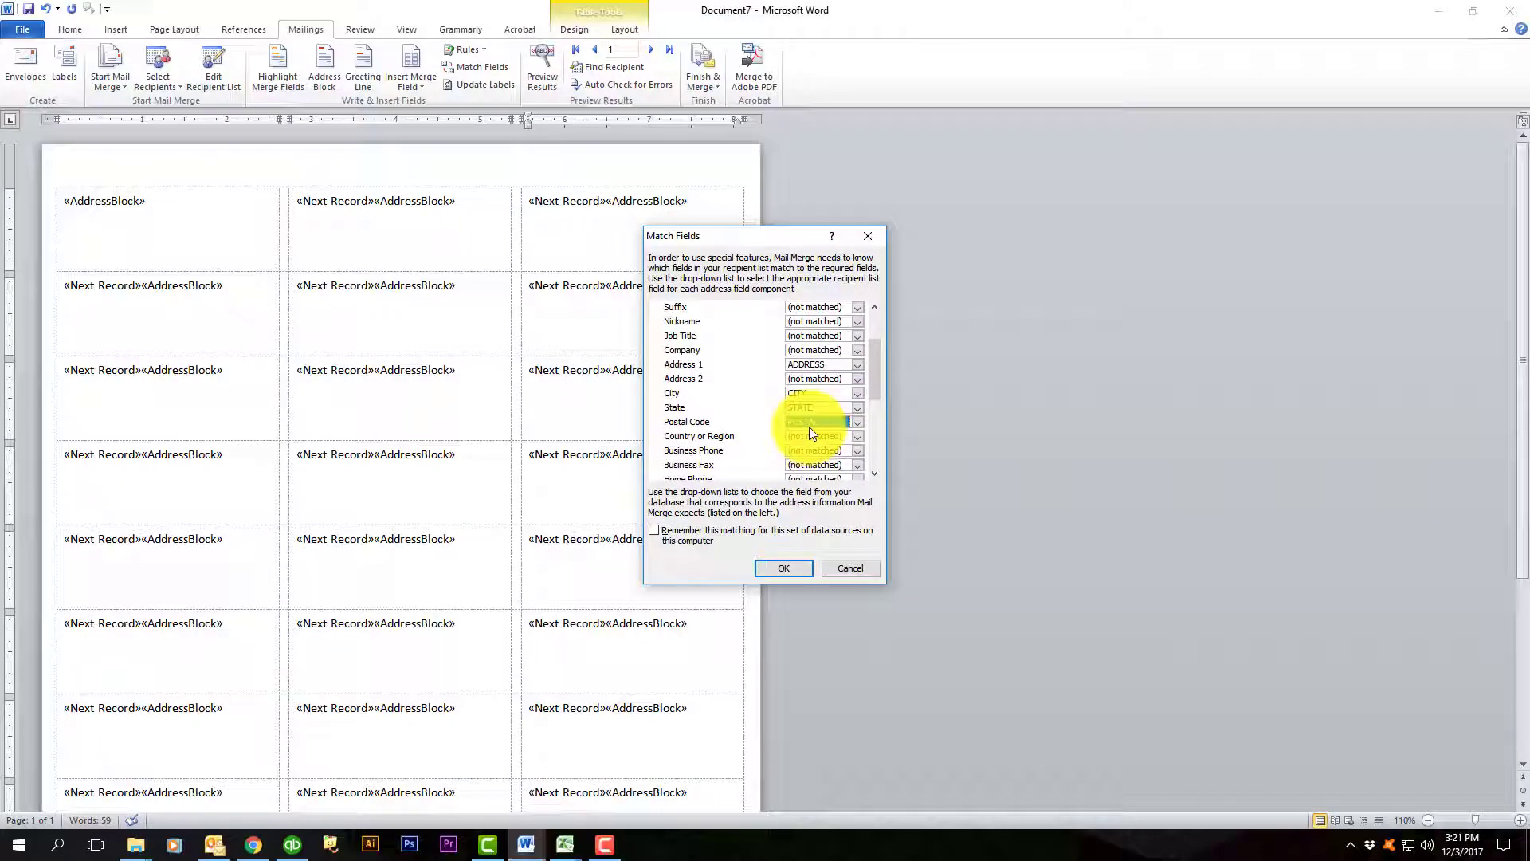
click(787, 567)
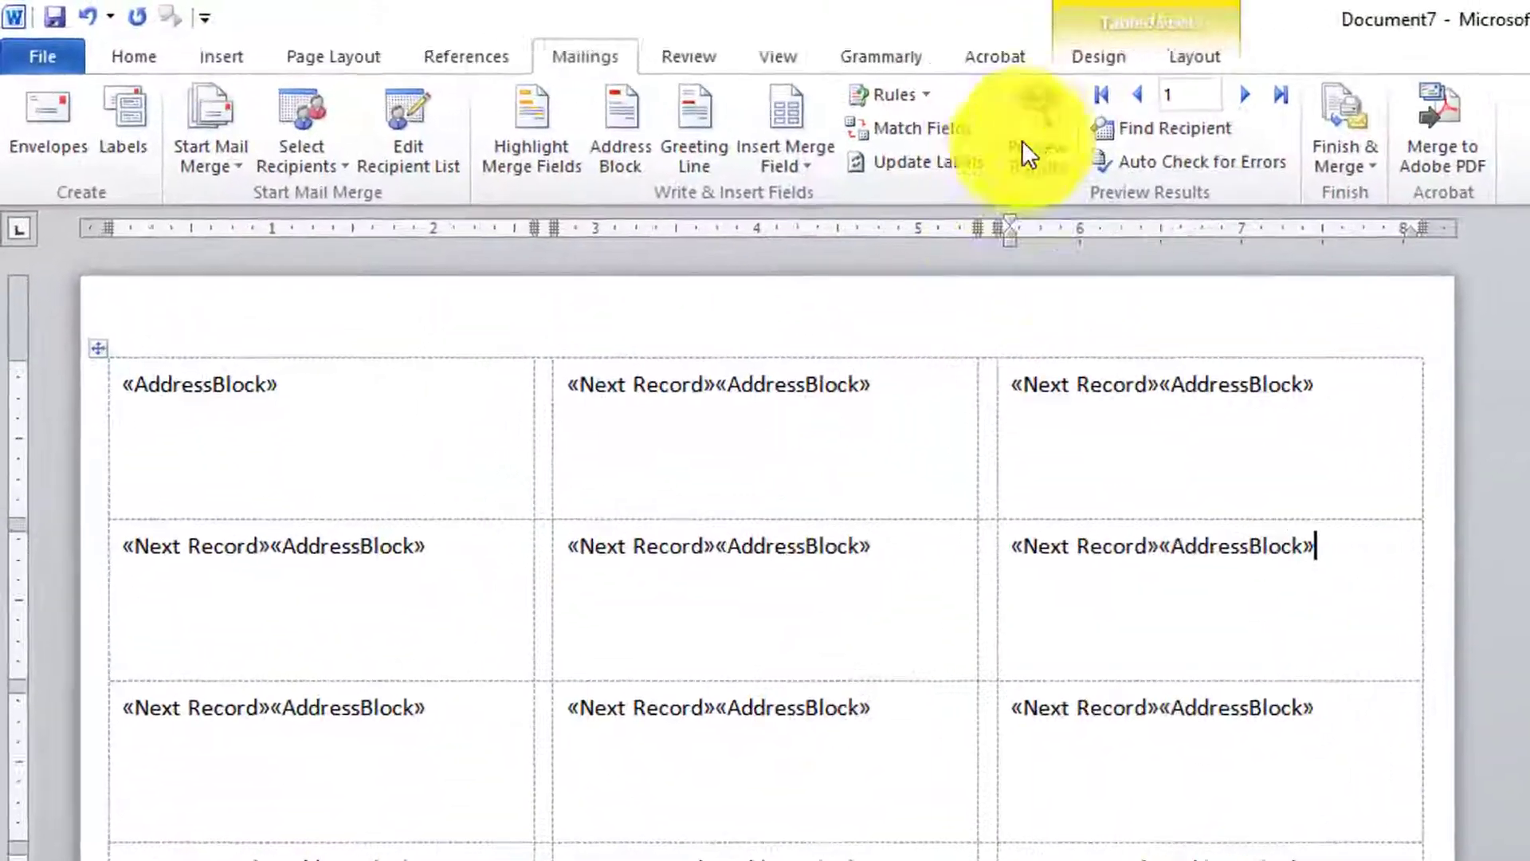
click(541, 62)
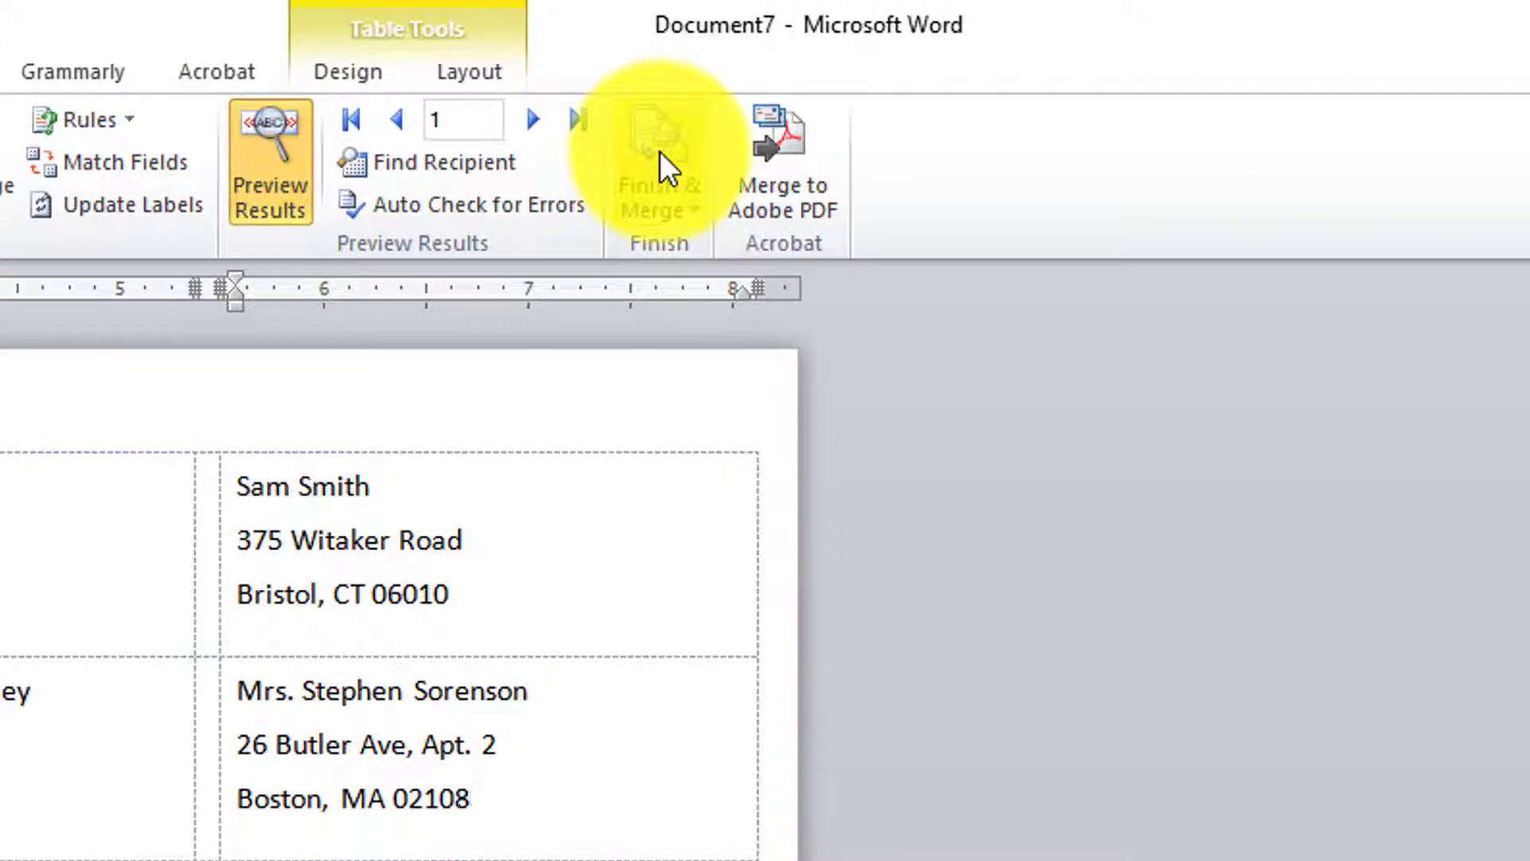
Step: Merge the labels to the printer for records 1 to 30 and bring up the print settings
click(659, 151)
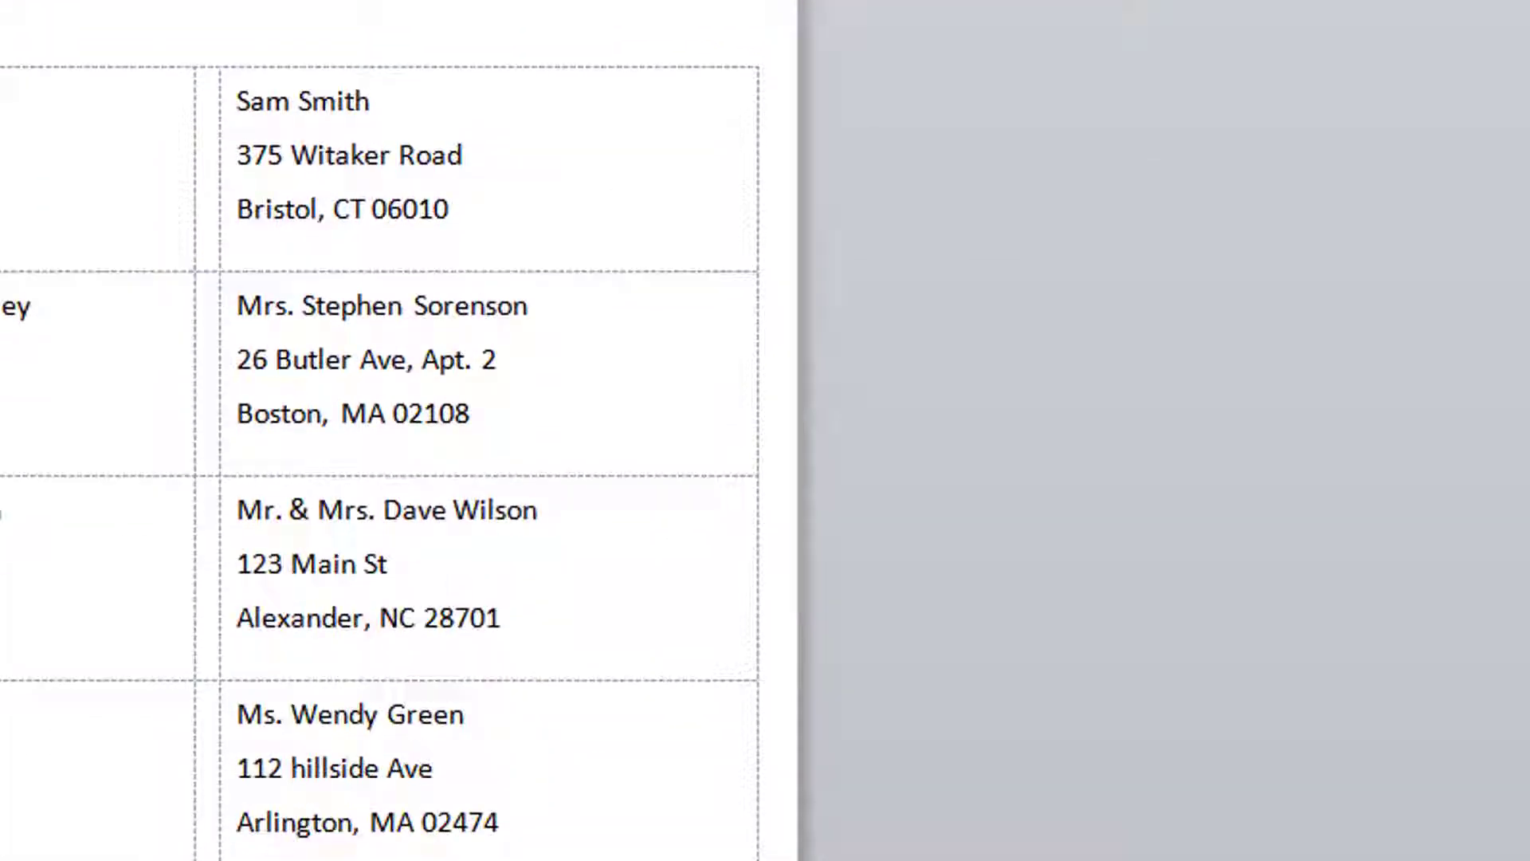
click(709, 2)
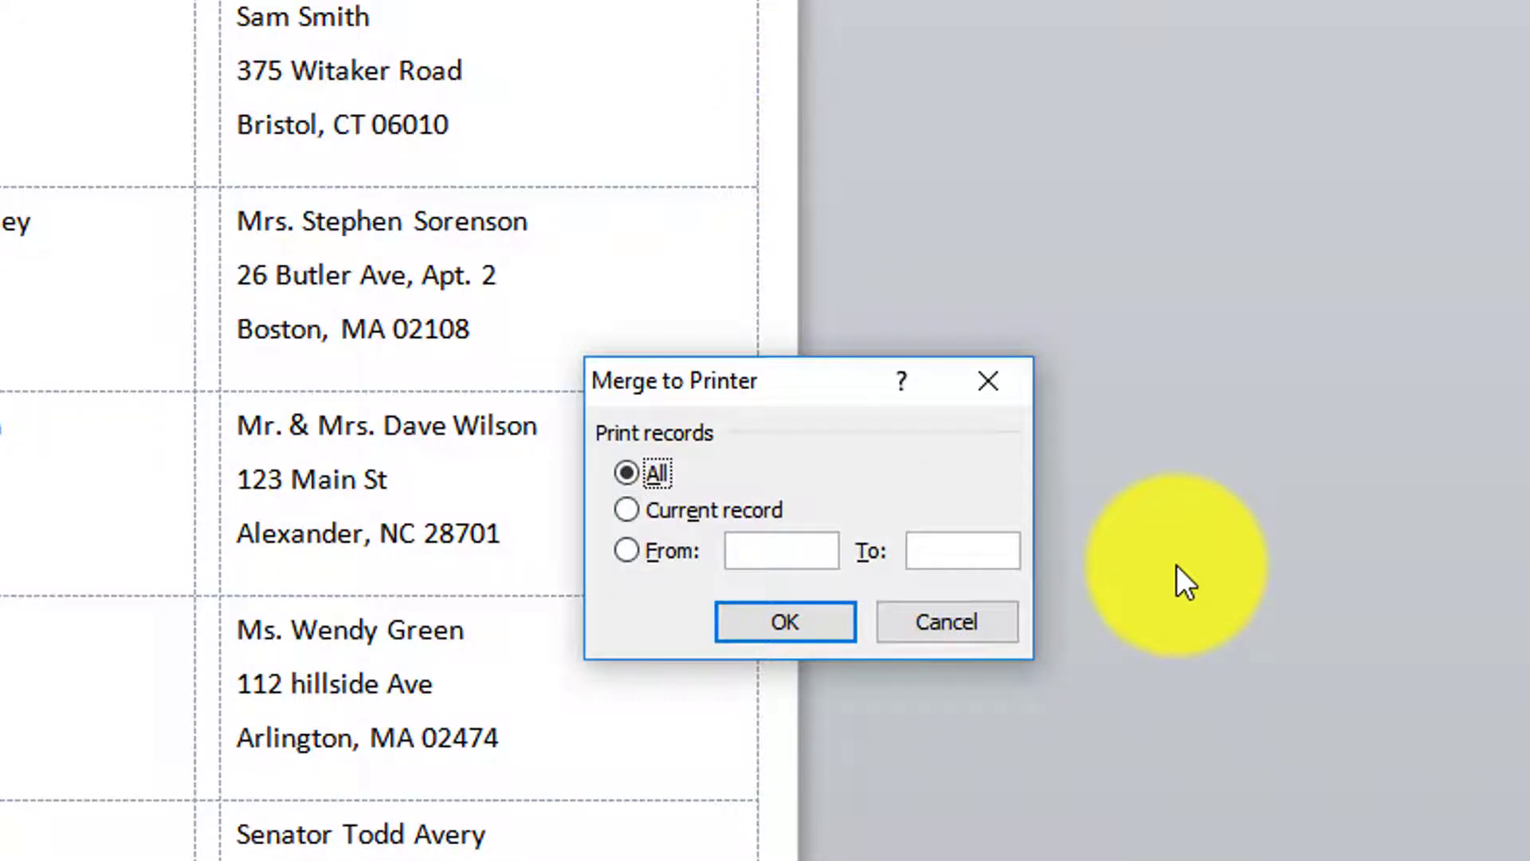
click(628, 551)
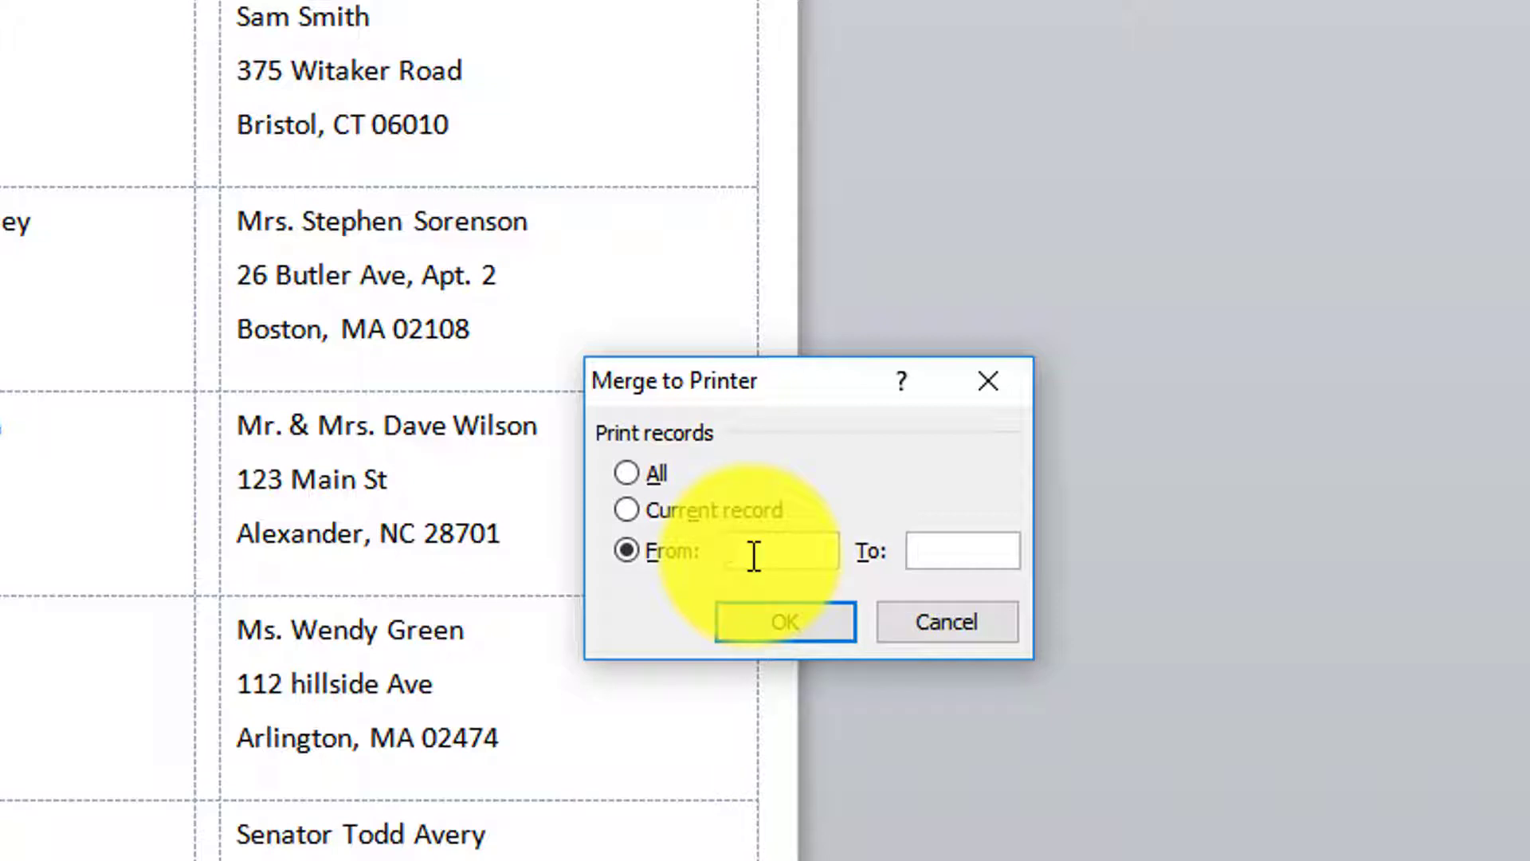
text(1)
click(965, 550)
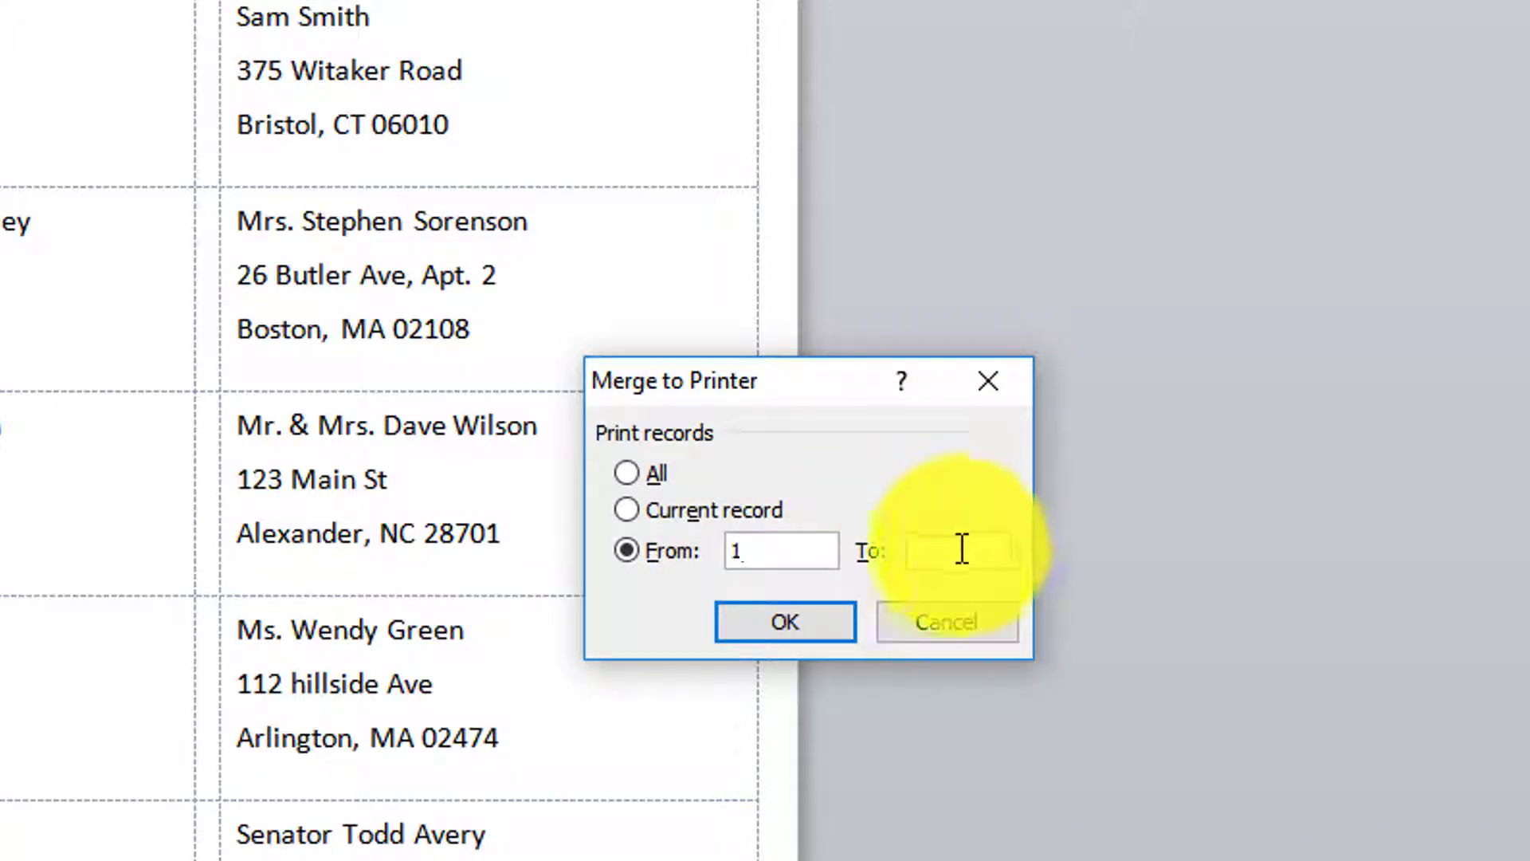
text(30)
click(761, 468)
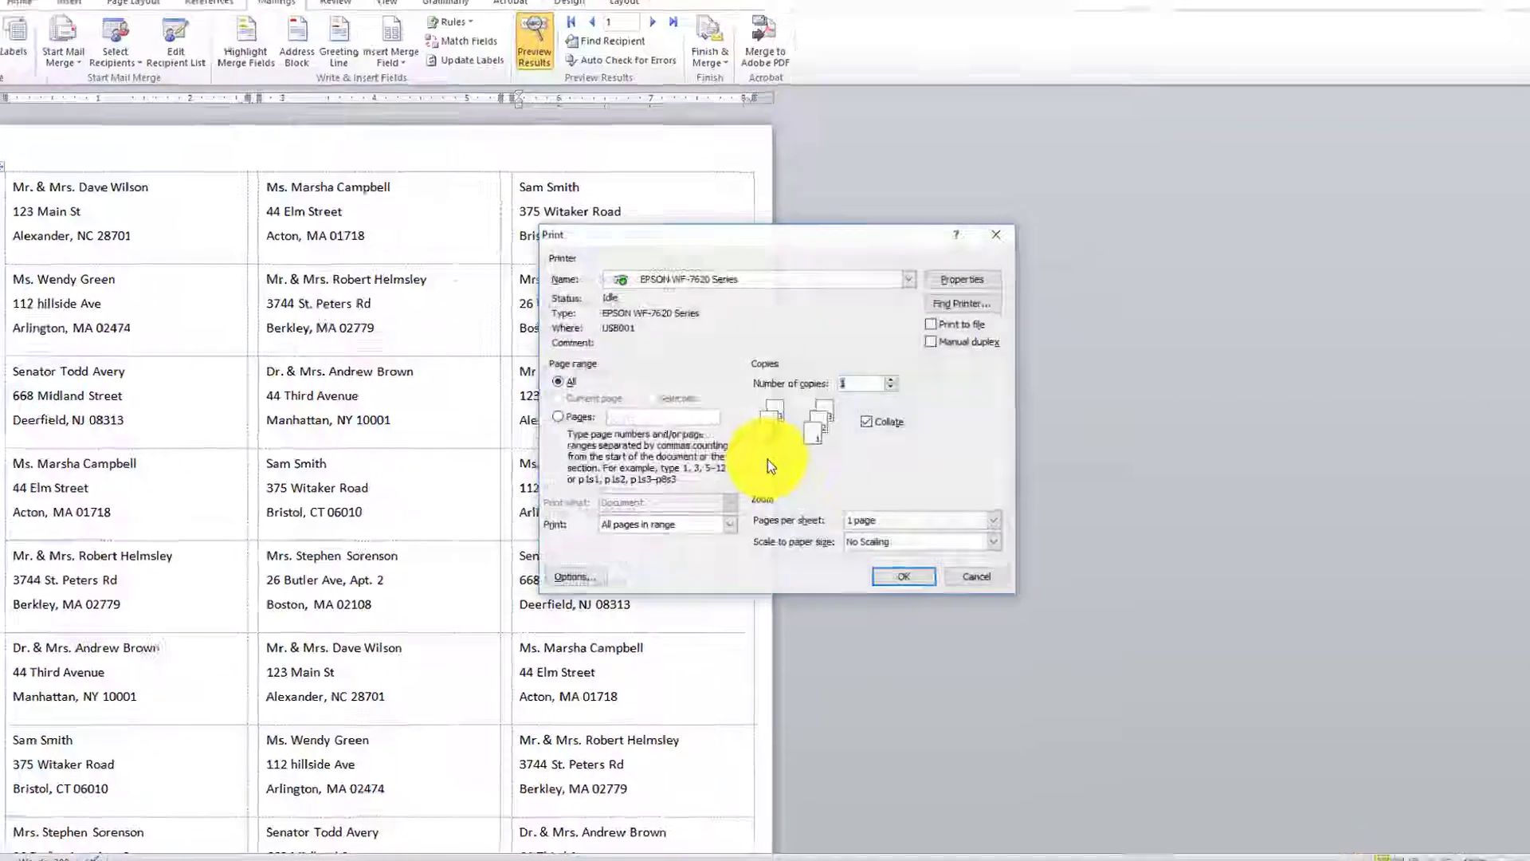